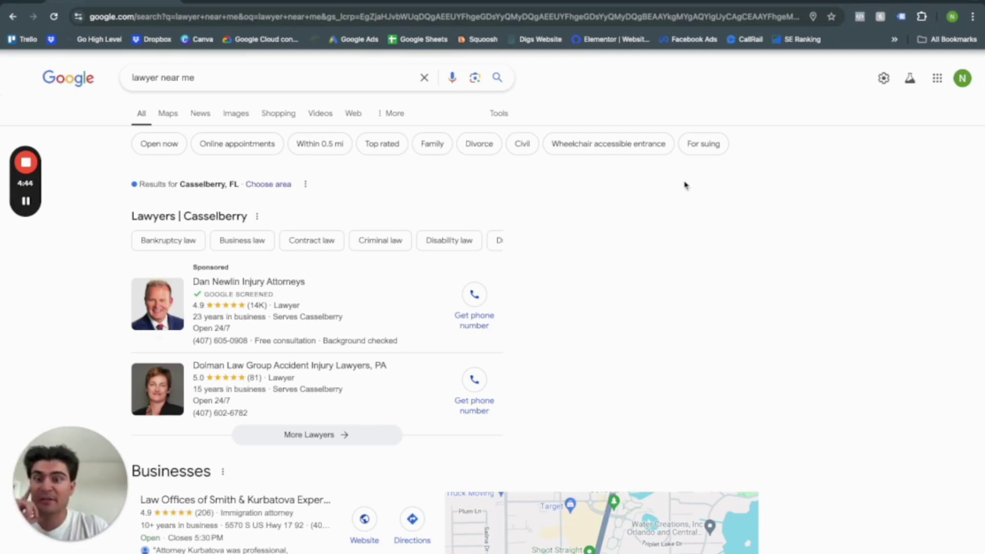
Preview the first sponsored lawyer's Local Services profile, then return to the lawyer results.
{"action": "scroll", "coordinate": [317, 321], "scroll_direction": "down", "scroll_amount": 5}
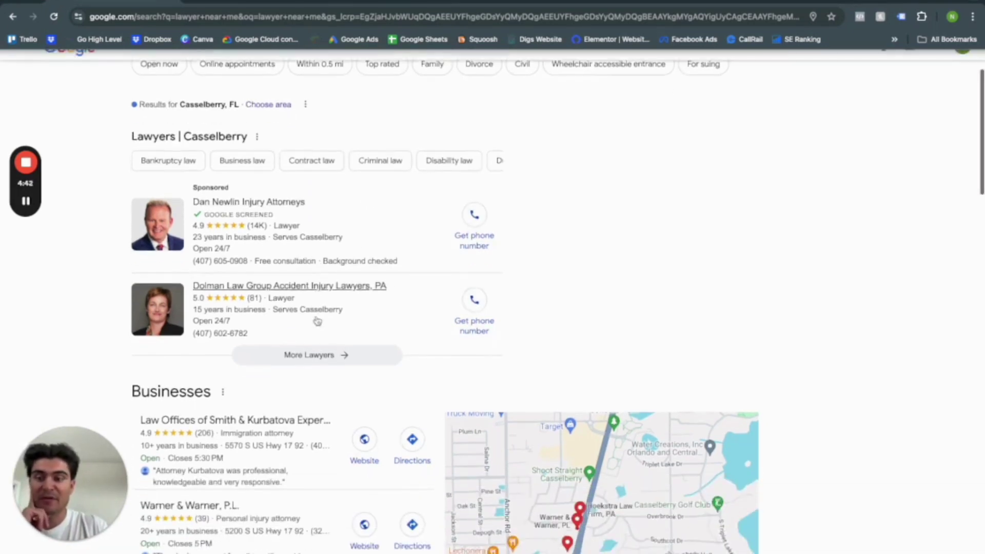
{"action": "scroll", "coordinate": [309, 362], "scroll_direction": "down", "scroll_amount": 7}
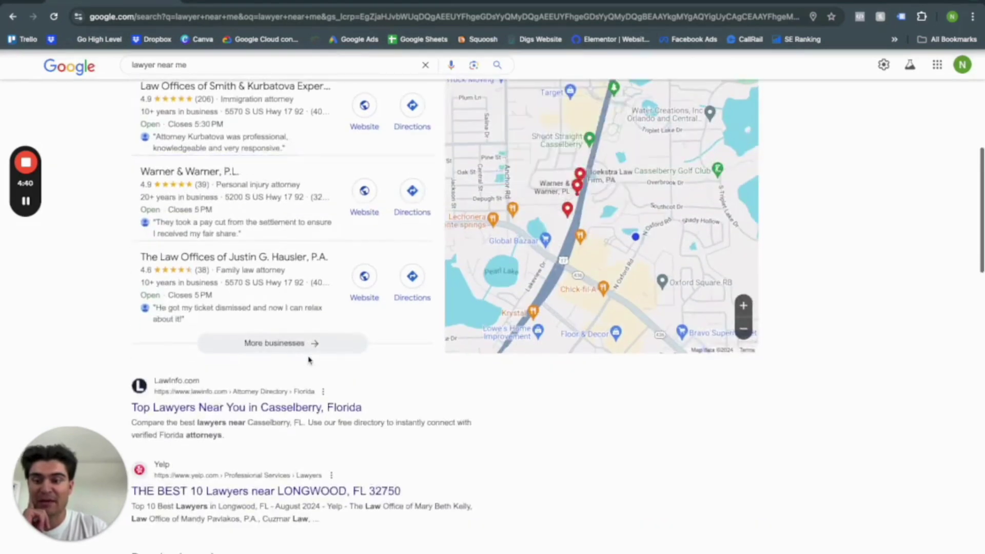
{"action": "scroll", "coordinate": [261, 363], "scroll_direction": "up", "scroll_amount": 10}
{"action": "scroll", "coordinate": [286, 371], "scroll_direction": "up", "scroll_amount": 3}
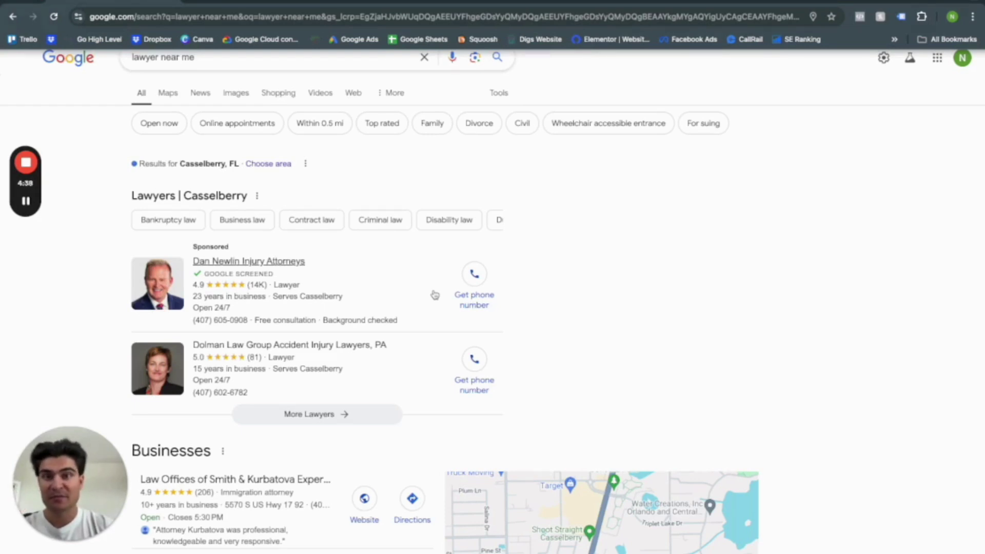
{"action": "left_click", "coordinate": [304, 288]}
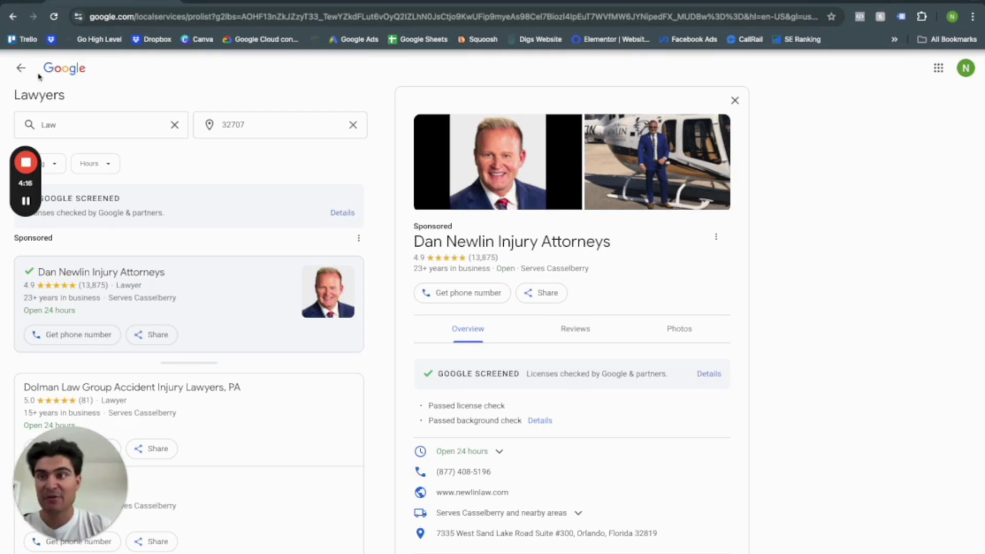
{"action": "left_click", "coordinate": [20, 68]}
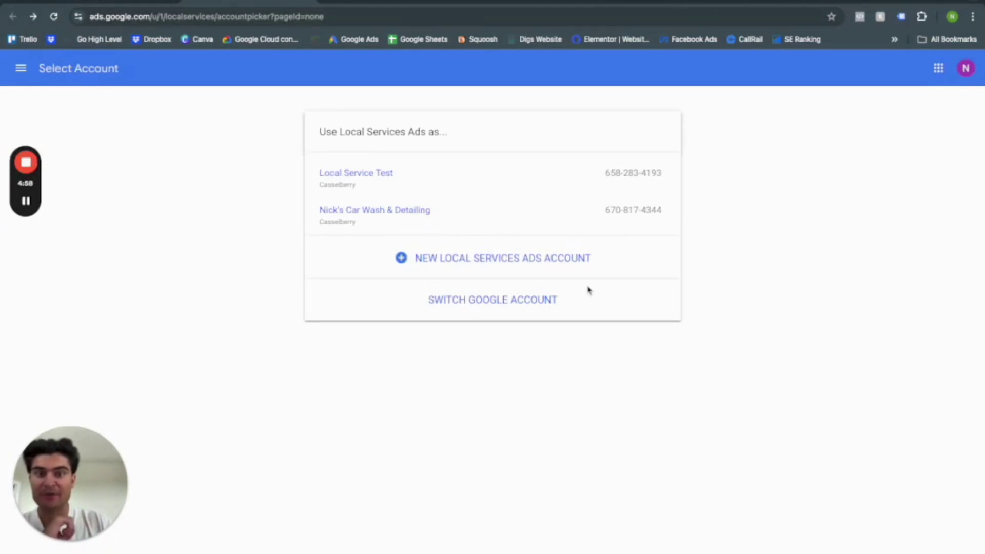
Start a new Local Services Ads account and read the Google Guaranteed badge explanation.
{"action": "left_click", "coordinate": [485, 260]}
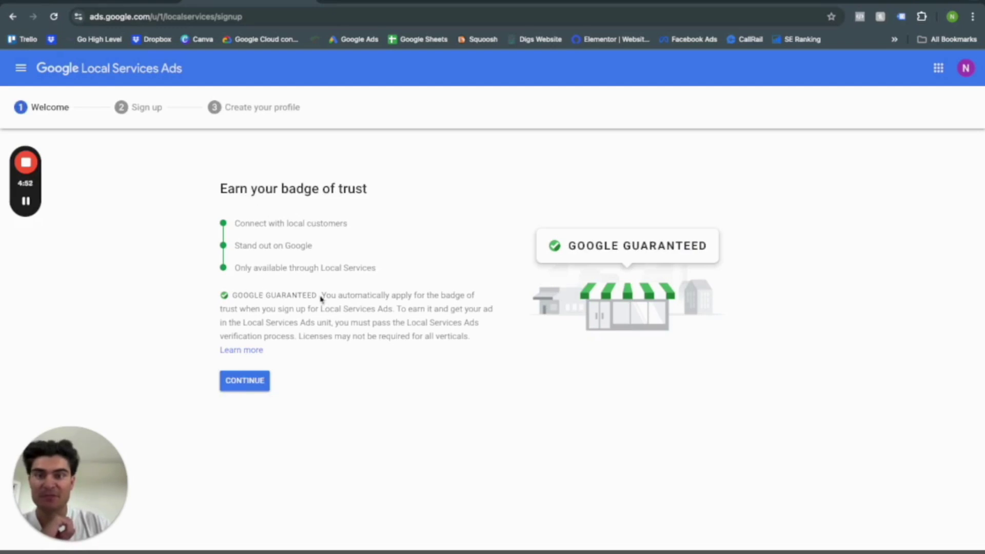
{"action": "left_click_drag", "start_coordinate": [318, 296], "coordinate": [224, 298]}
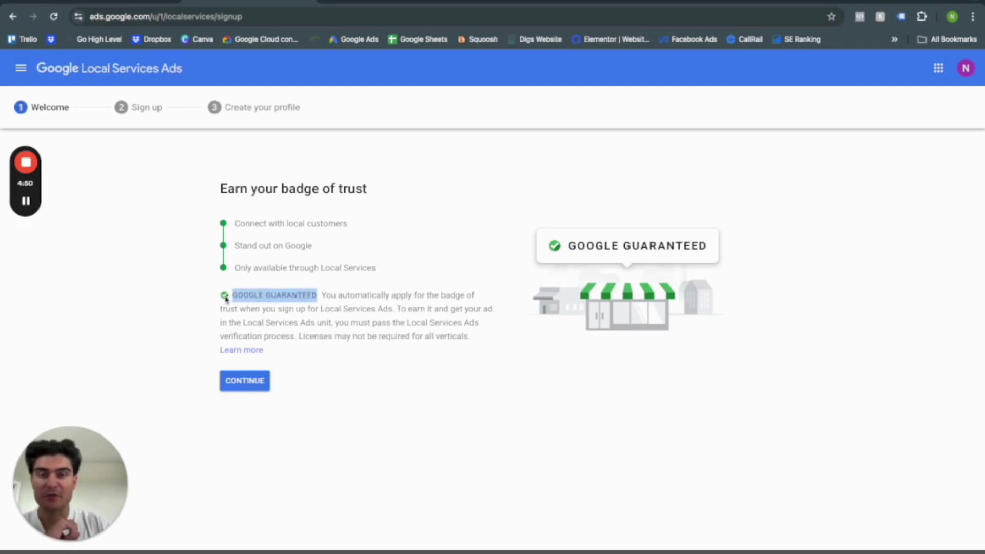
{"action": "left_click", "coordinate": [275, 303]}
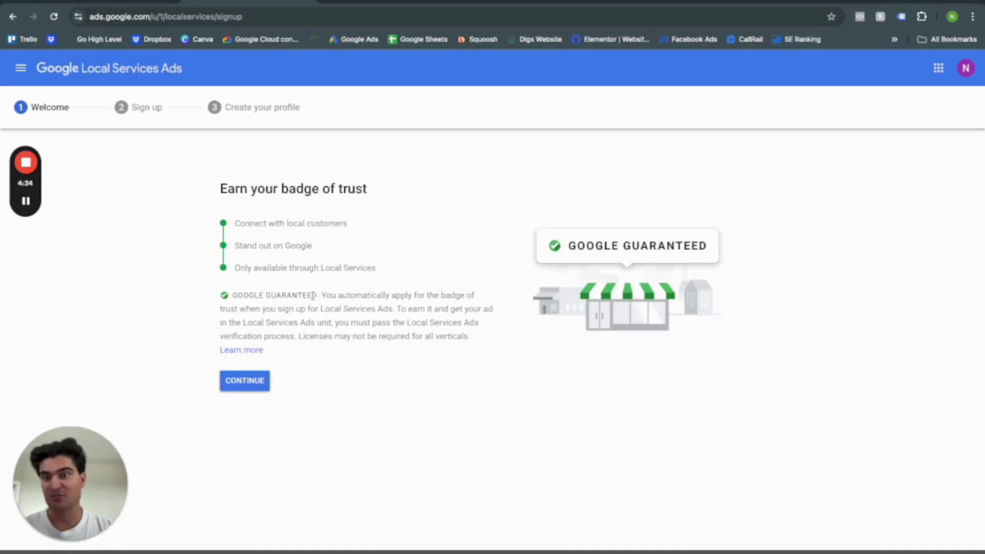
{"action": "left_click_drag", "start_coordinate": [318, 297], "coordinate": [236, 292]}
{"action": "left_click", "coordinate": [246, 294]}
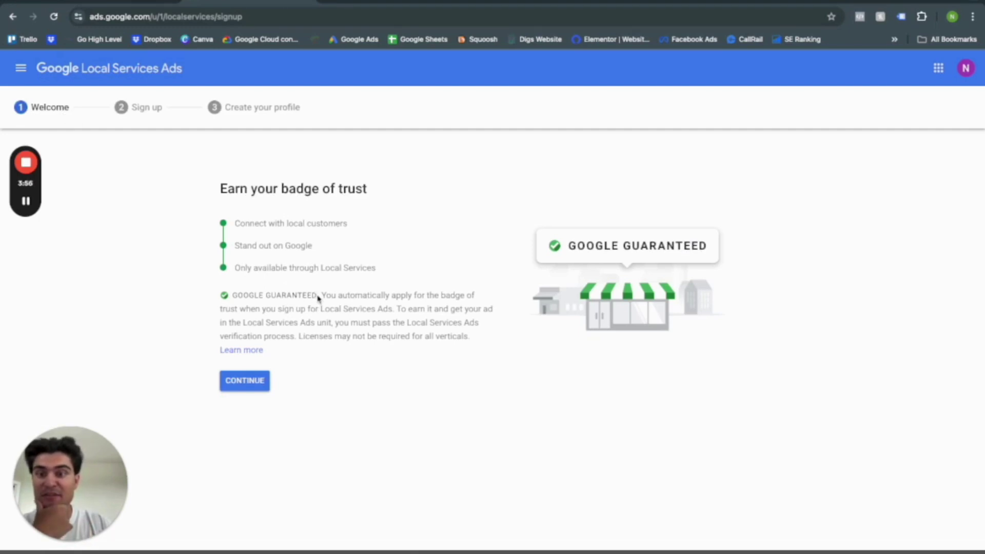
{"action": "left_click_drag", "start_coordinate": [318, 297], "coordinate": [231, 297]}
{"action": "left_click", "coordinate": [288, 335]}
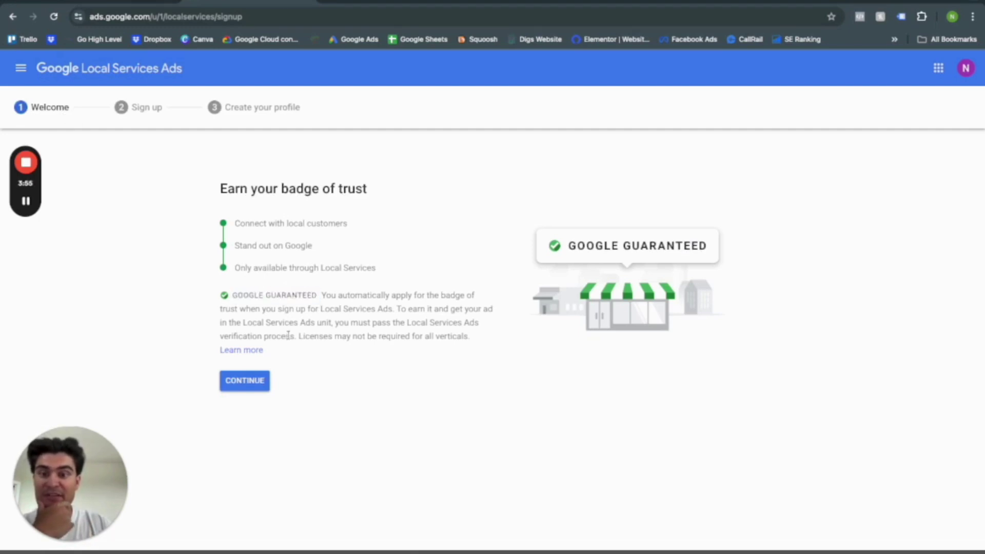
On the eligibility form, choose Florida as the state and enter ZIP code 32707.
{"action": "left_click", "coordinate": [251, 381]}
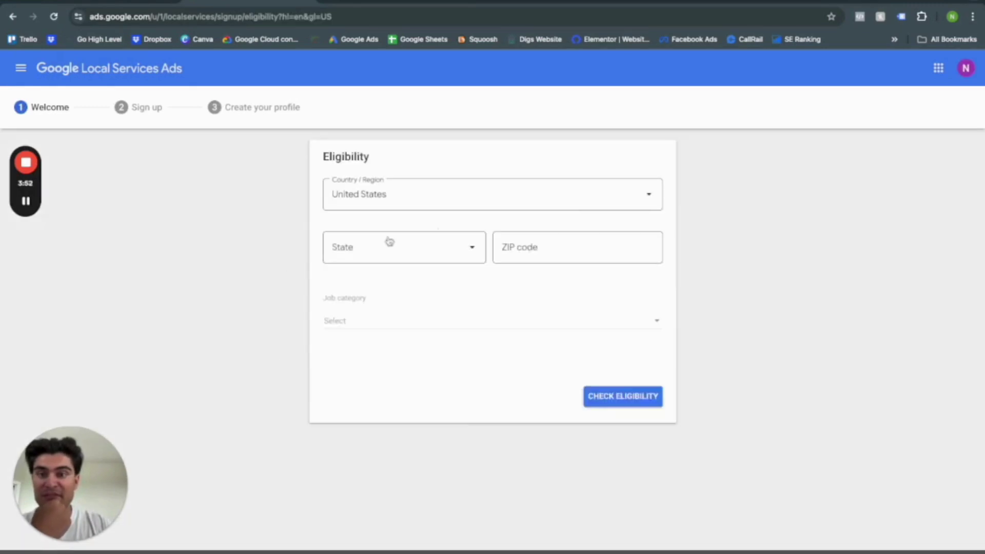
{"action": "left_click", "coordinate": [387, 246]}
{"action": "scroll", "coordinate": [395, 361], "scroll_direction": "down", "scroll_amount": 2}
{"action": "scroll", "coordinate": [397, 362], "scroll_direction": "down", "scroll_amount": 1}
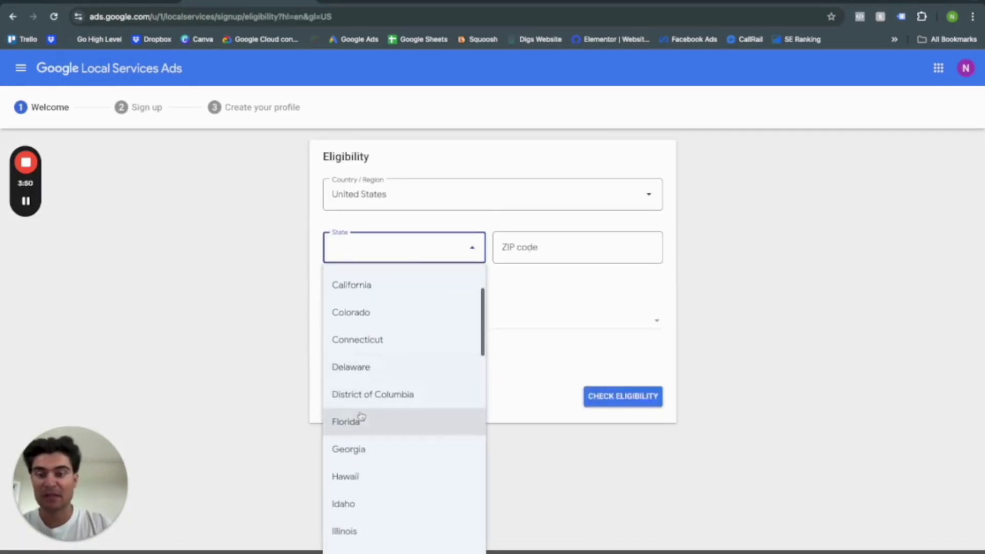
{"action": "left_click", "coordinate": [362, 418]}
{"action": "left_click", "coordinate": [520, 261]}
{"action": "type", "text": "32707"}
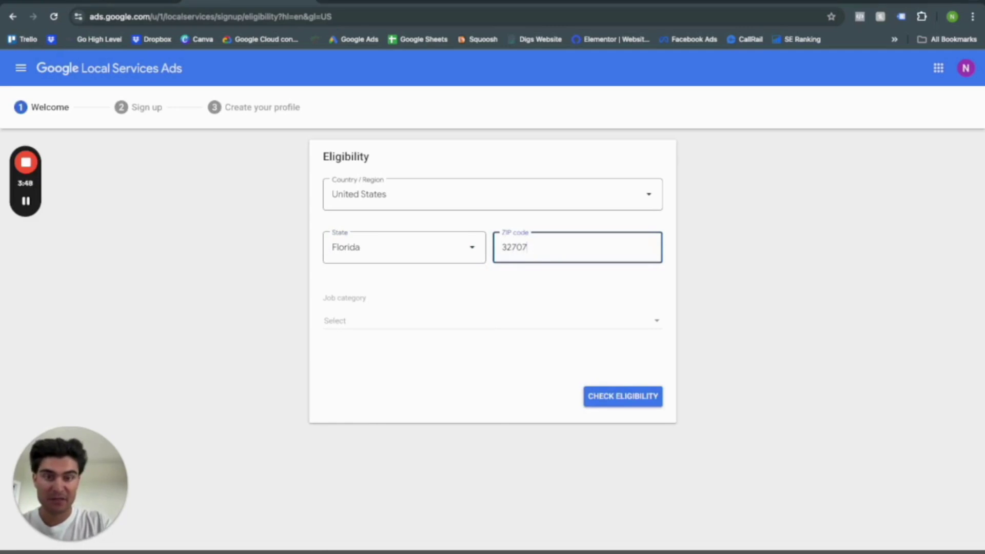
{"action": "key", "text": "BackSpace"}
{"action": "type", "text": "7"}
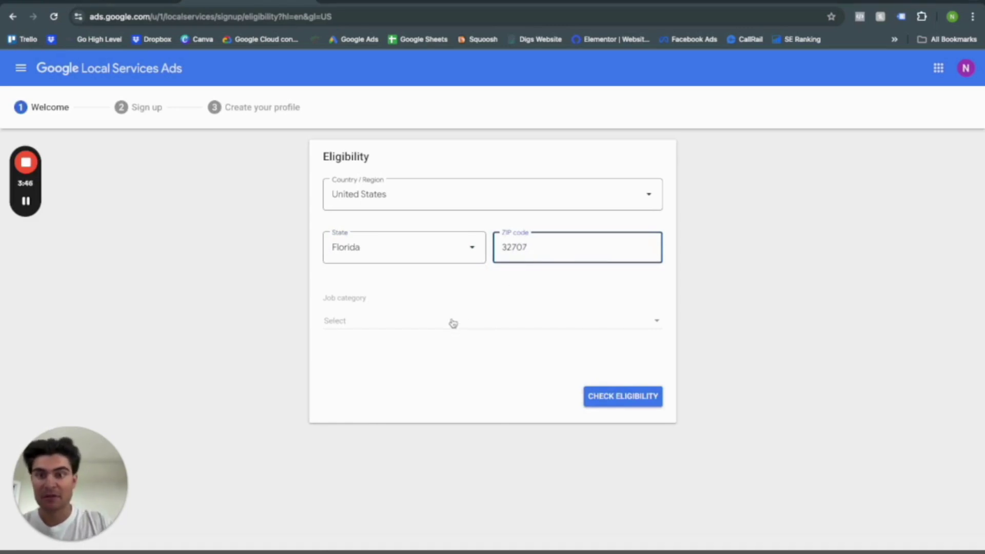
Select 'Car washing and detailing' as the job category.
{"action": "left_click", "coordinate": [451, 322]}
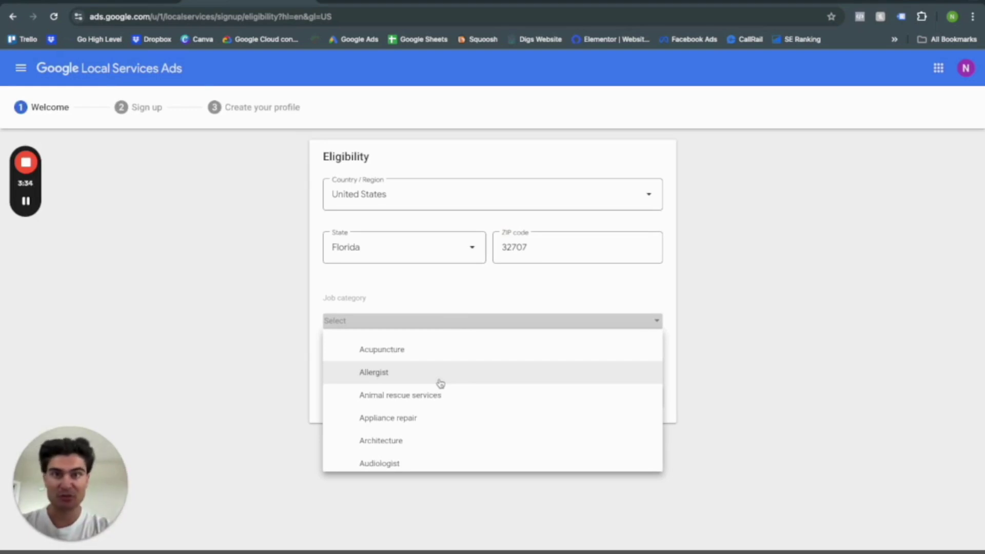
{"action": "scroll", "coordinate": [440, 383], "scroll_direction": "down", "scroll_amount": 1}
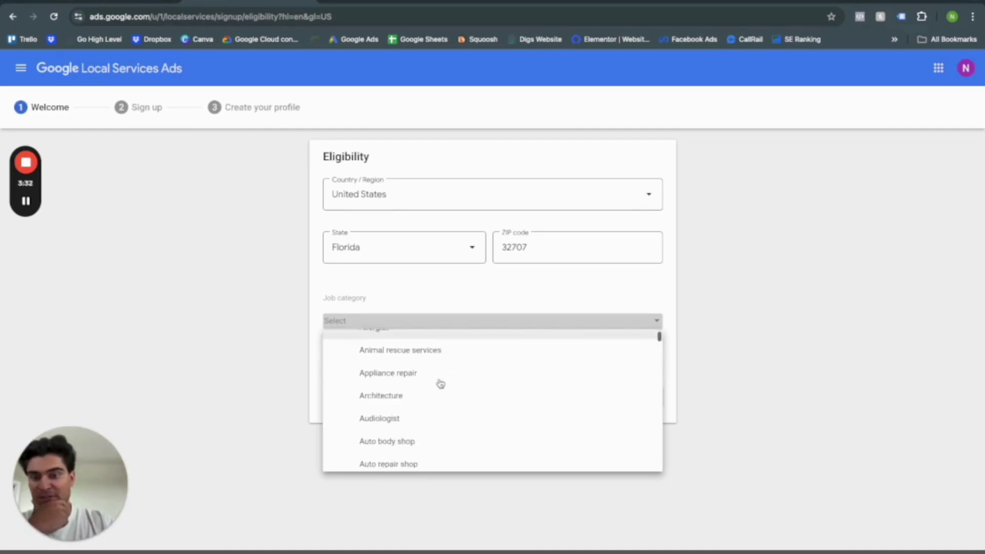
{"action": "scroll", "coordinate": [433, 383], "scroll_direction": "down", "scroll_amount": 5}
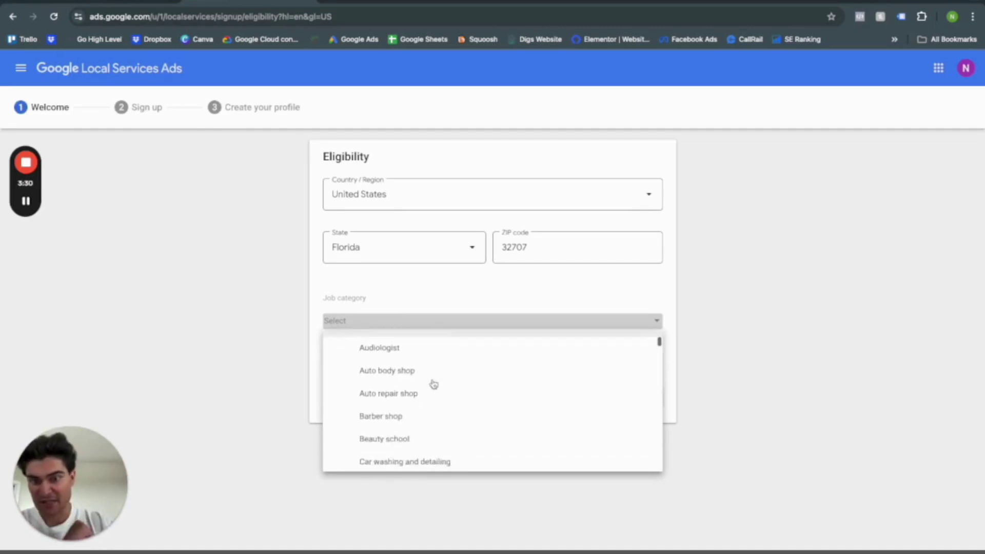
{"action": "scroll", "coordinate": [433, 384], "scroll_direction": "down", "scroll_amount": 5}
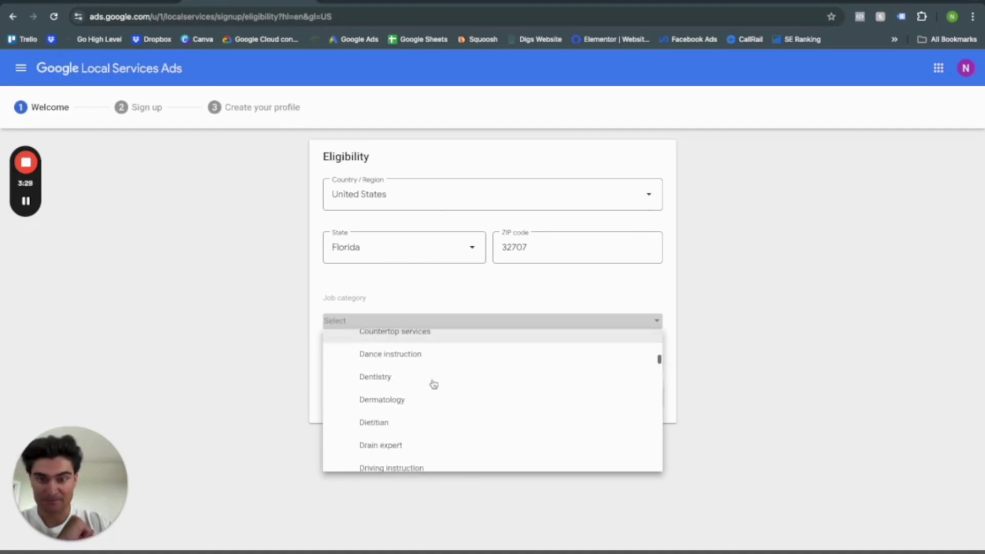
{"action": "scroll", "coordinate": [405, 406], "scroll_direction": "down", "scroll_amount": 5}
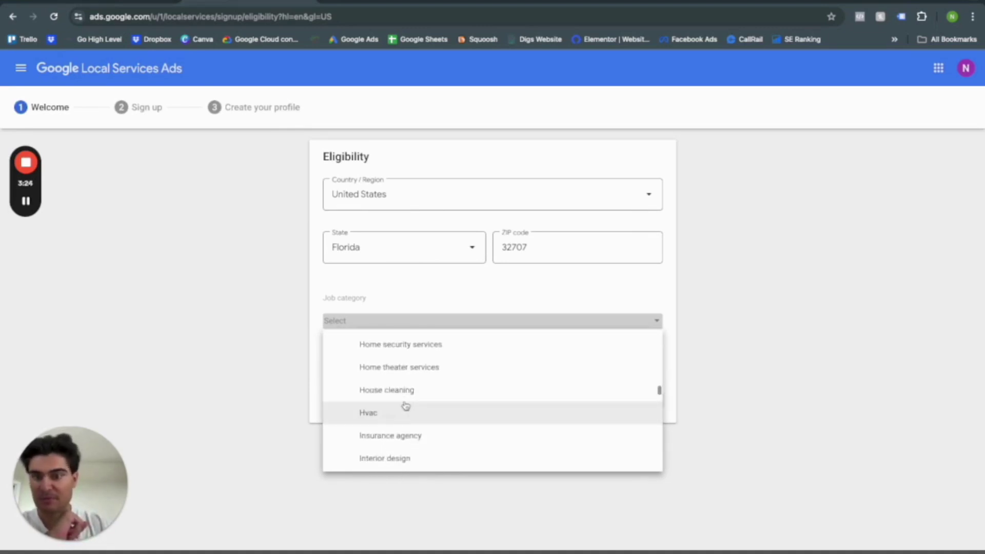
{"action": "scroll", "coordinate": [405, 406], "scroll_direction": "down", "scroll_amount": 2}
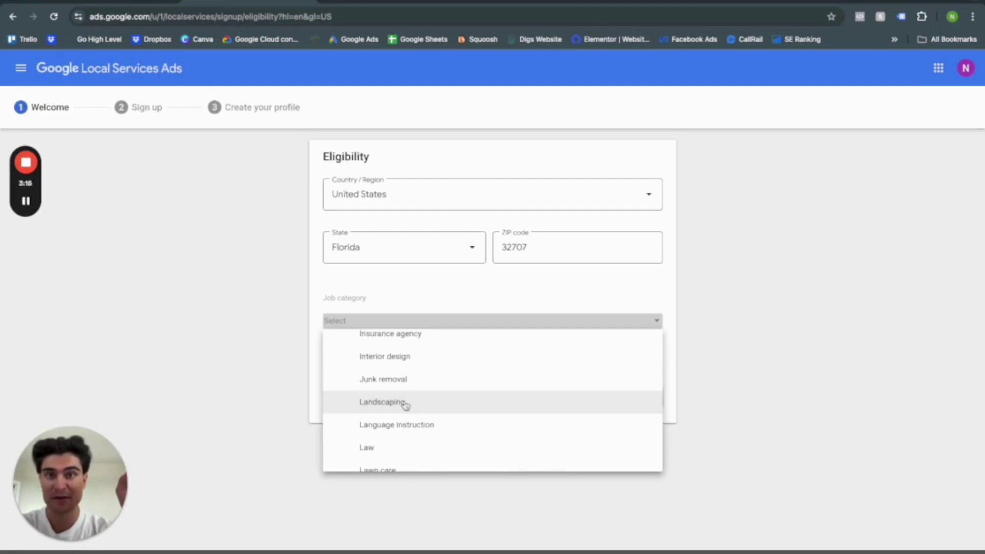
{"action": "scroll", "coordinate": [406, 406], "scroll_direction": "down", "scroll_amount": 5}
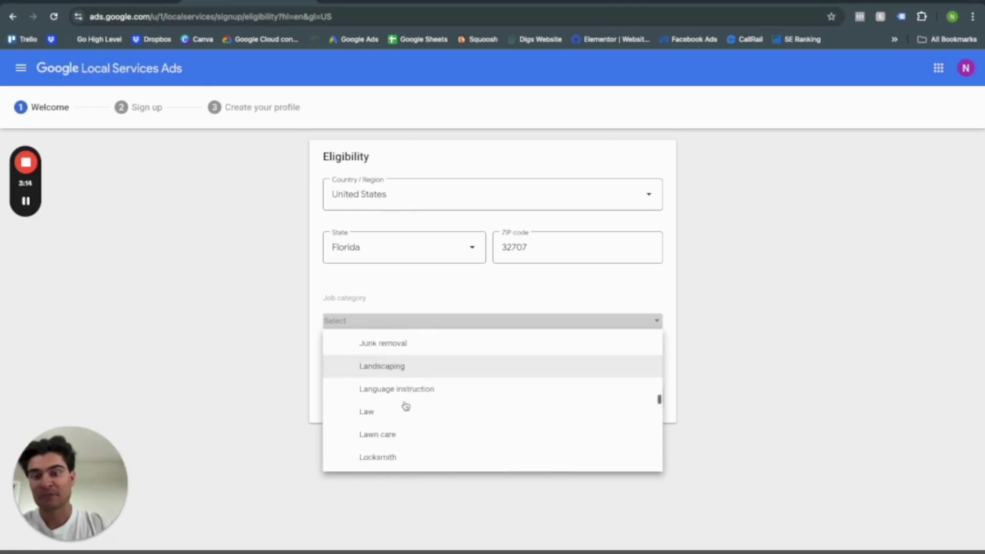
{"action": "scroll", "coordinate": [406, 406], "scroll_direction": "up", "scroll_amount": 20}
{"action": "scroll", "coordinate": [406, 405], "scroll_direction": "down", "scroll_amount": 5}
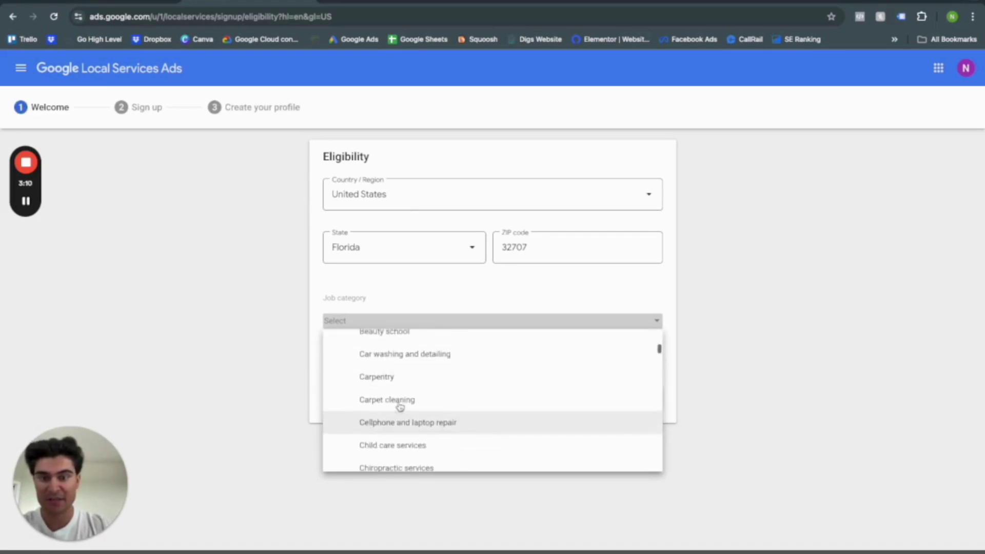
{"action": "left_click", "coordinate": [406, 347]}
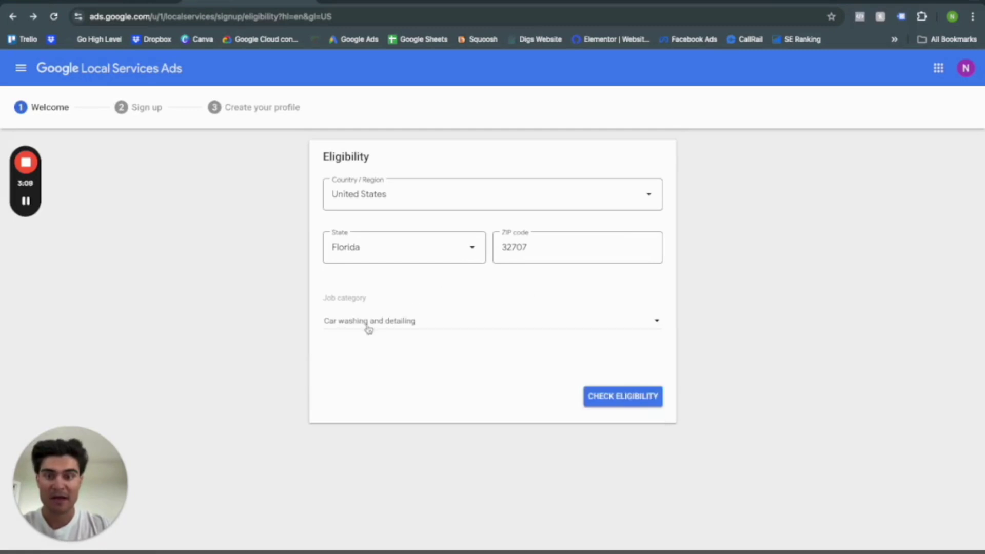
Confirm the business is eligible and proceed with creating a new account.
{"action": "left_click", "coordinate": [631, 404]}
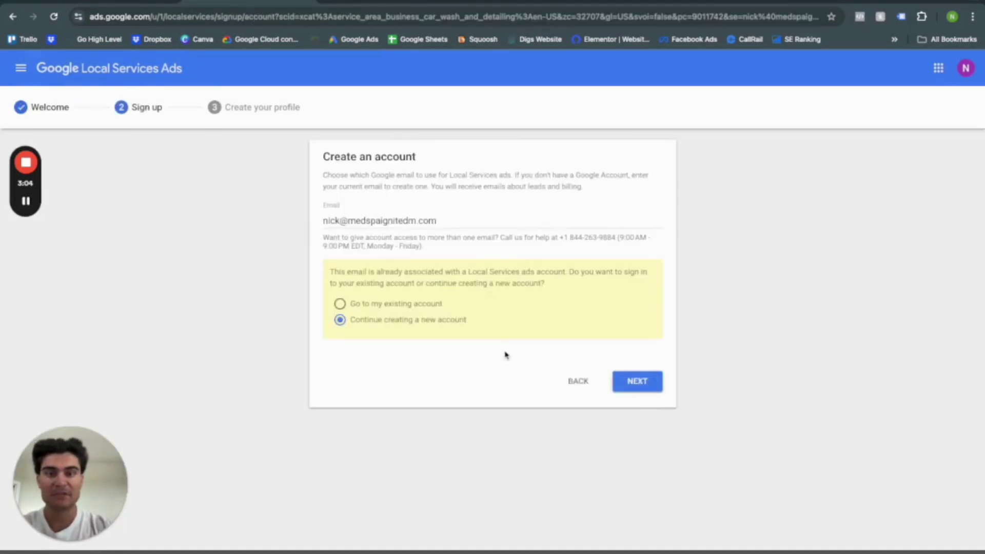
{"action": "left_click", "coordinate": [653, 378]}
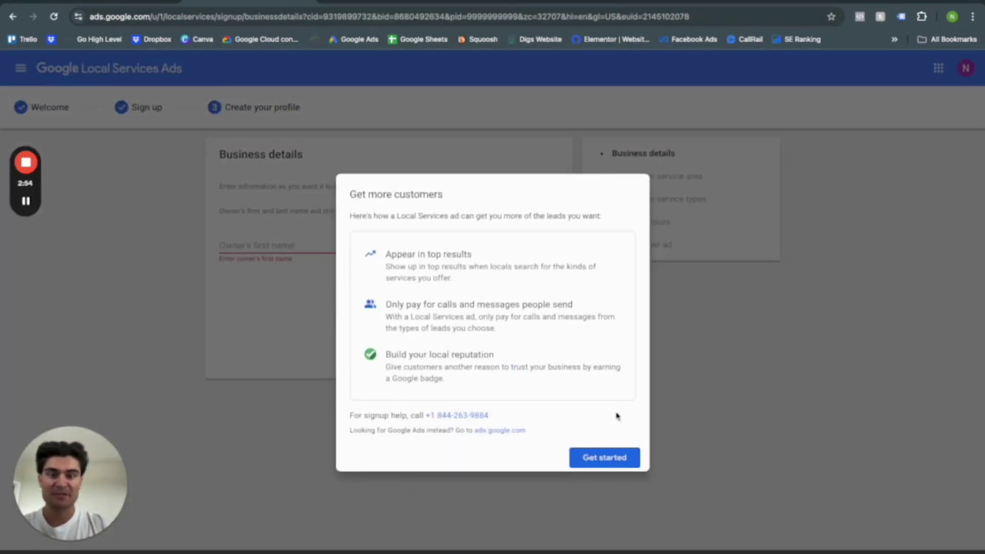
Enter the business name 'Nick's Detailing & Car Wash' and the business phone number.
{"action": "left_click", "coordinate": [606, 457]}
{"action": "left_click", "coordinate": [260, 221]}
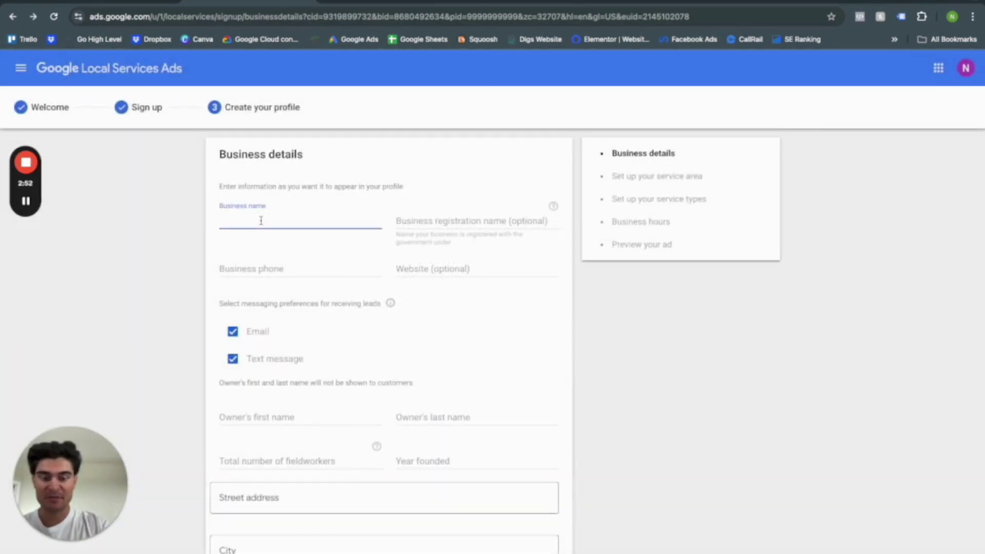
{"action": "type", "text": "Nicks"}
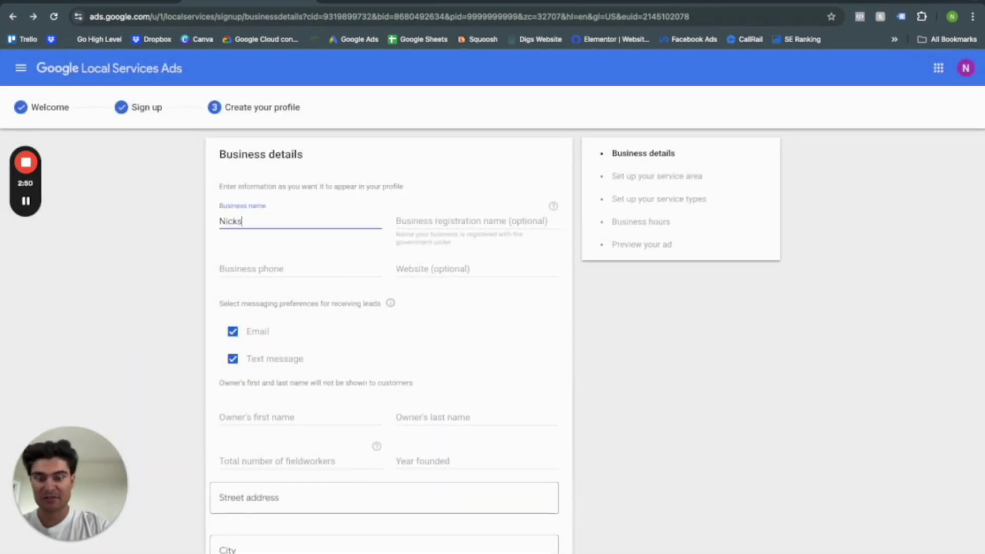
{"action": "key", "text": "BackSpace"}
{"action": "type", "text": "'s Deya"}
{"action": "key", "text": "BackSpace"}
{"action": "key", "text": "BackSpace"}
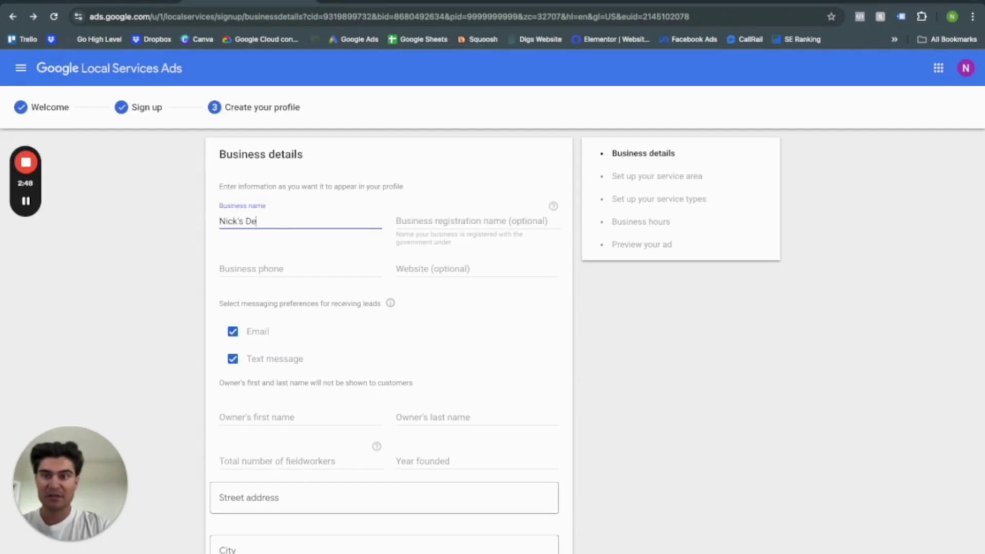
{"action": "type", "text": "tailign"}
{"action": "key", "text": "BackSpace"}
{"action": "key", "text": "BackSpace"}
{"action": "type", "text": "ng "}
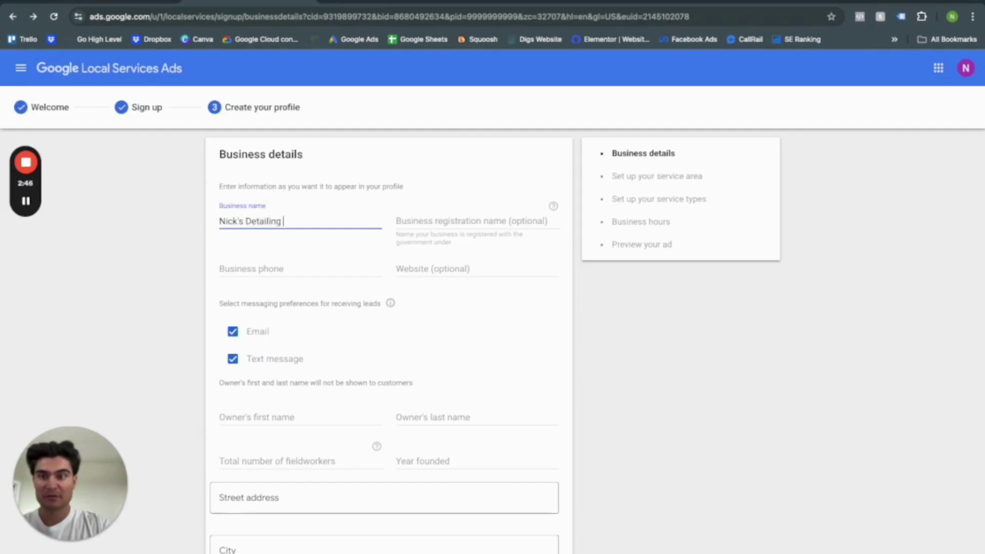
{"action": "type", "text": "& Car Wash"}
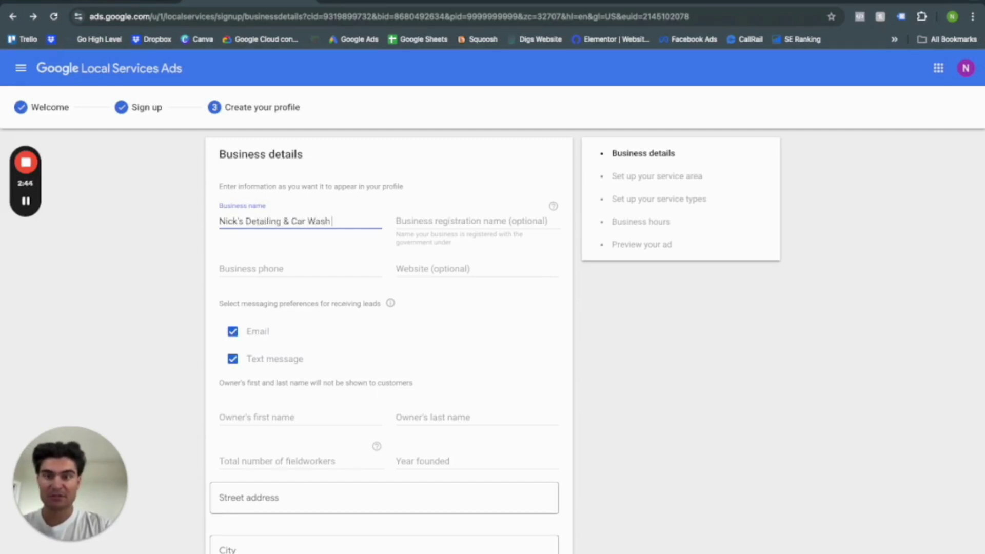
{"action": "left_click", "coordinate": [235, 268]}
{"action": "type", "text": "8"}
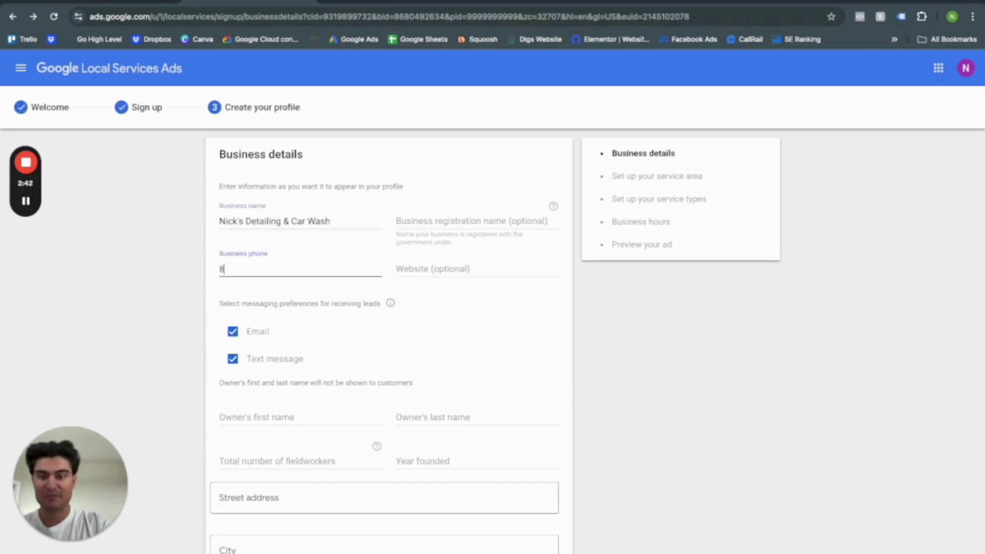
{"action": "type", "text": "88-888-8888888"}
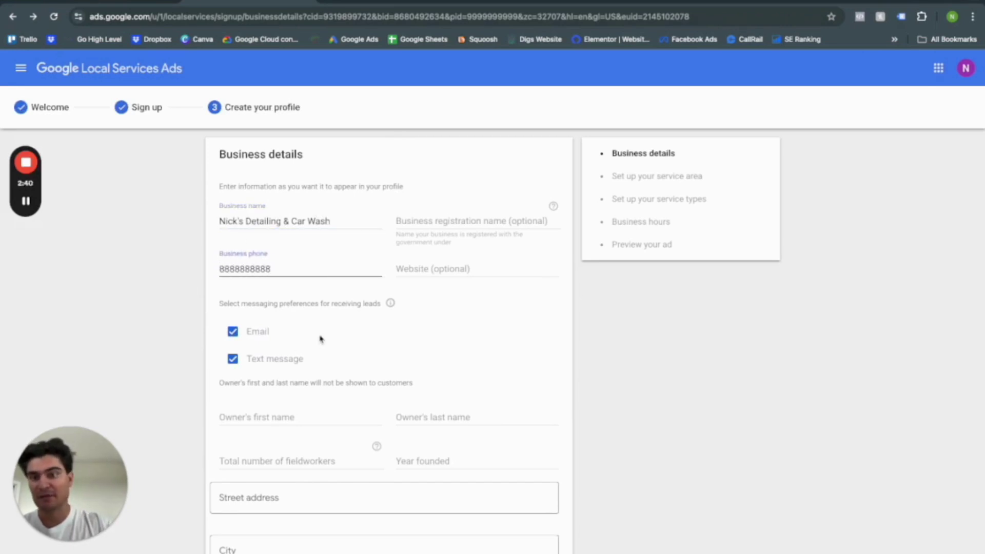
{"action": "left_click", "coordinate": [327, 318]}
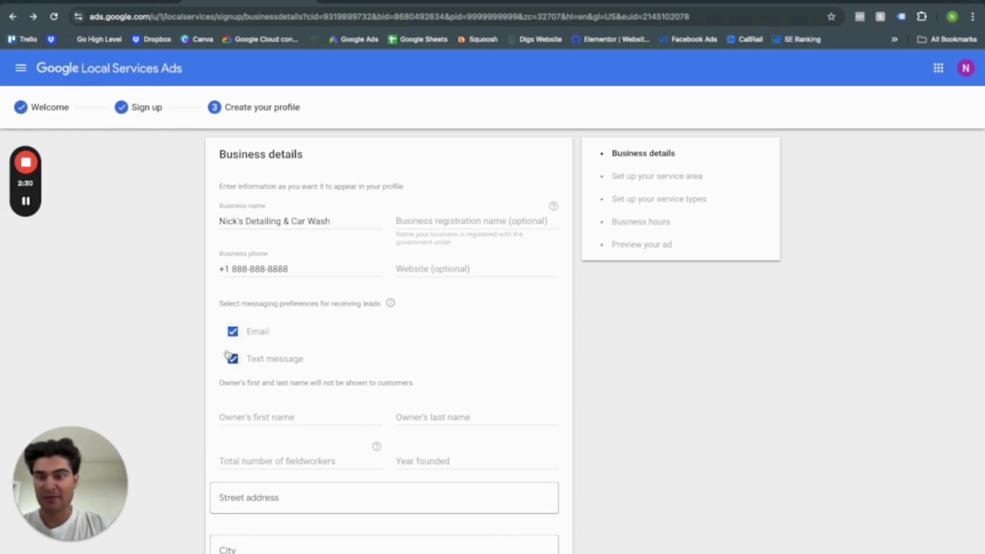
Fill in the owner's first and last name, 1 fieldworker and founding year 2024.
{"action": "left_click_drag", "start_coordinate": [271, 332], "coordinate": [247, 332]}
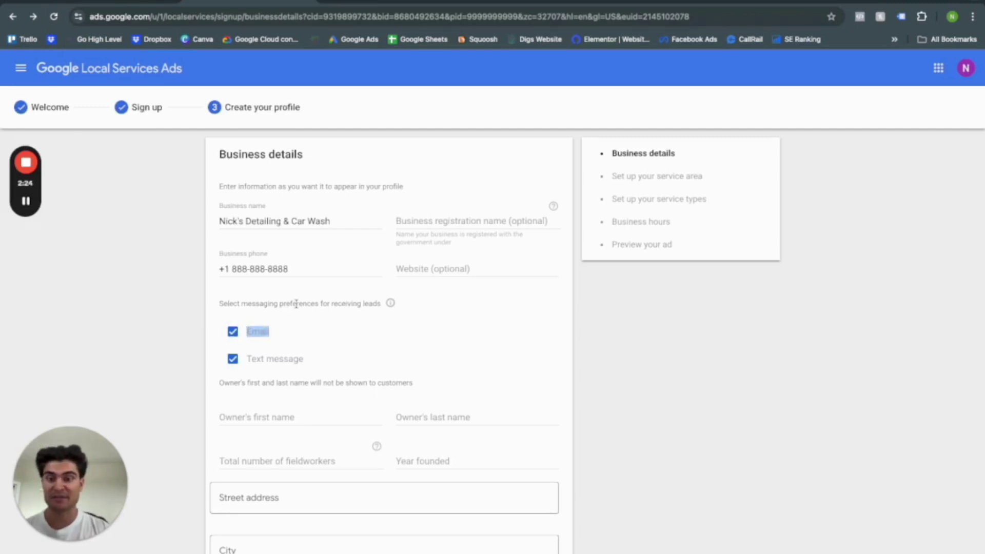
{"action": "left_click", "coordinate": [368, 305]}
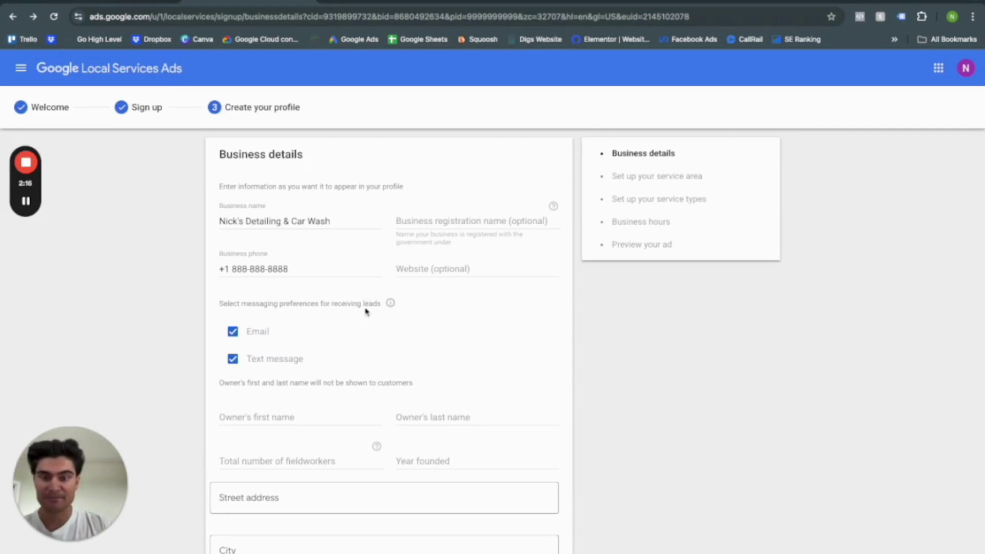
{"action": "scroll", "coordinate": [365, 310], "scroll_direction": "down", "scroll_amount": 2}
{"action": "left_click", "coordinate": [310, 331]}
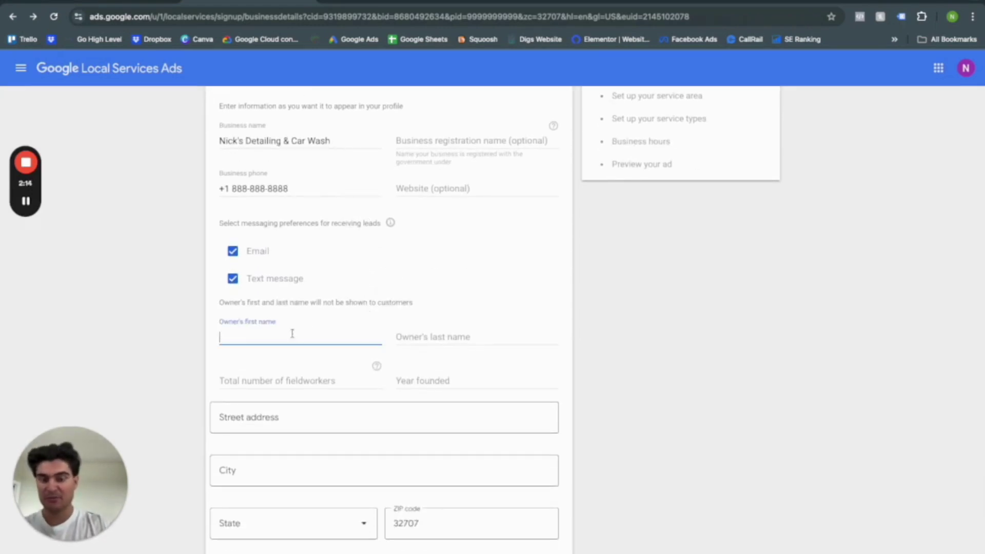
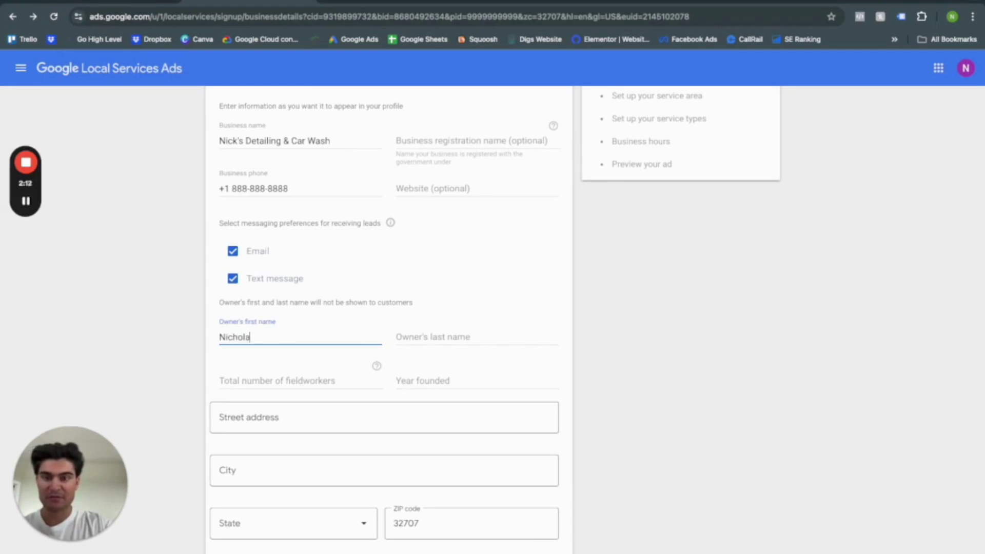
{"action": "left_click", "coordinate": [477, 337]}
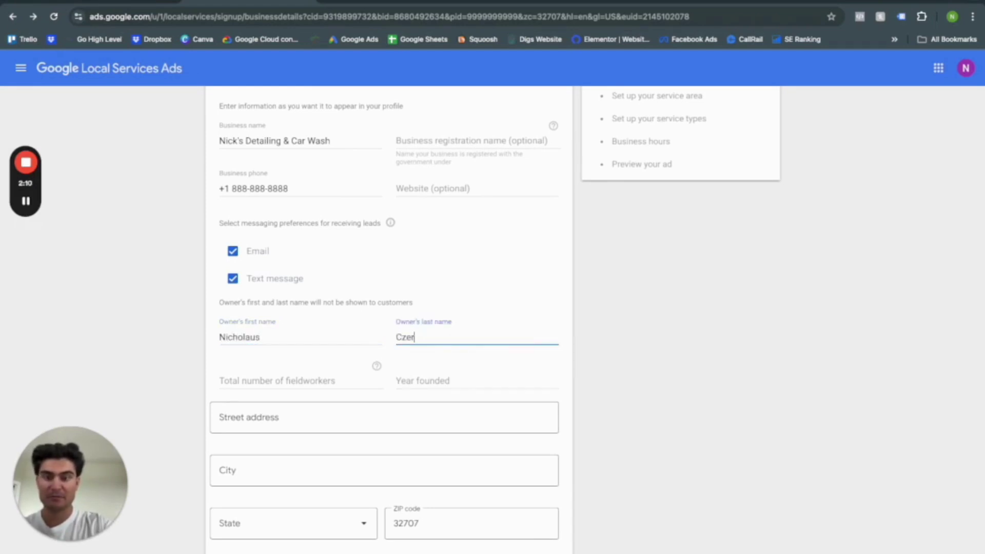
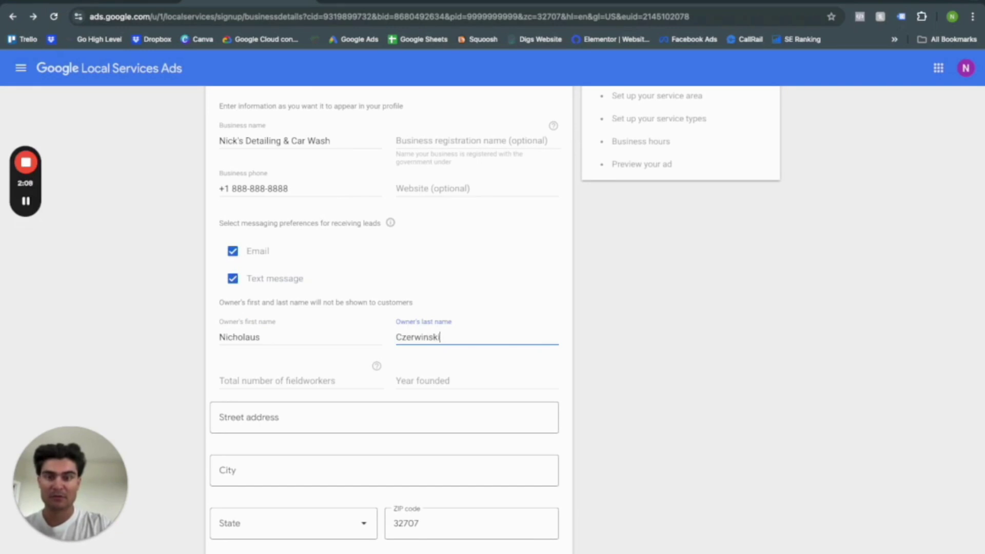
{"action": "key", "text": "Tab"}
{"action": "key", "text": "Tab"}
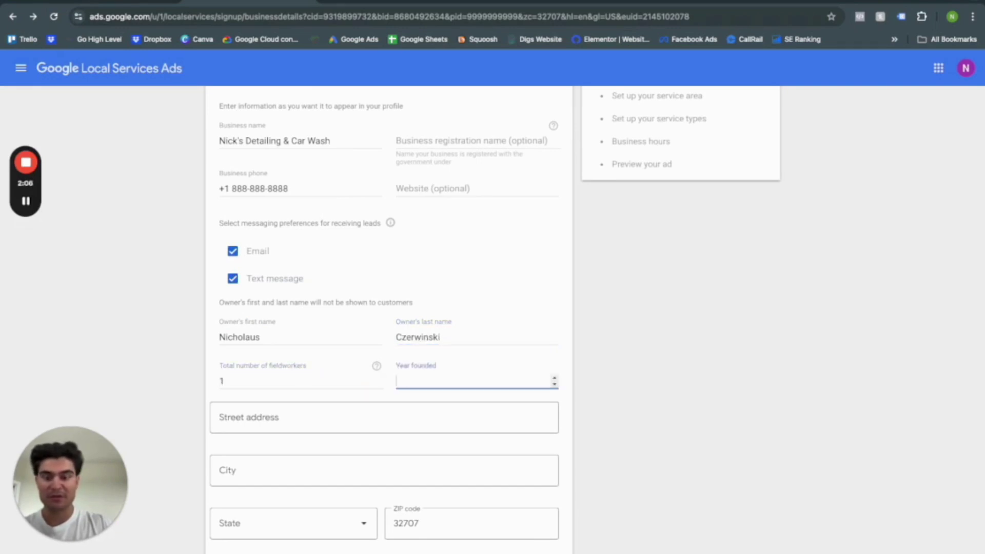
{"action": "type", "text": "2024"}
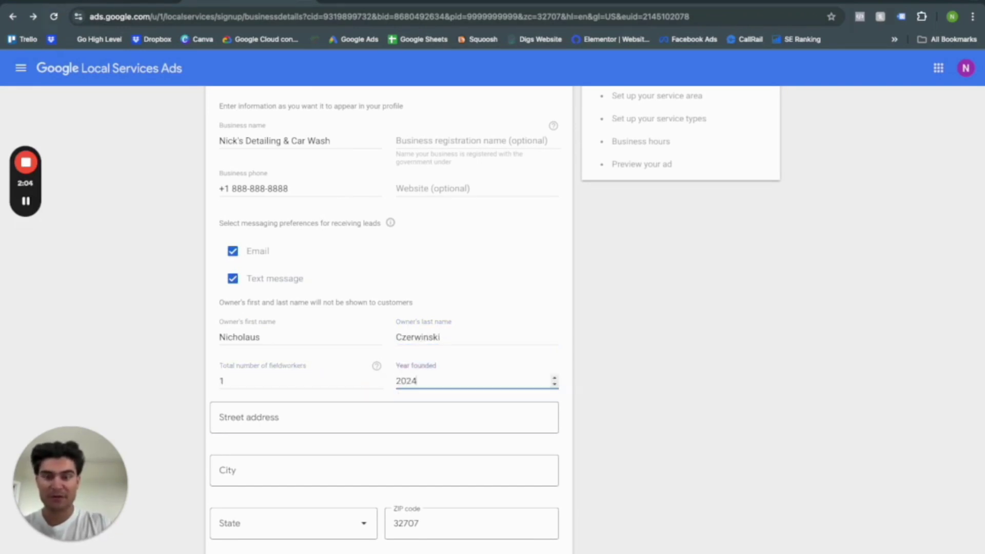
{"action": "key", "text": "Tab"}
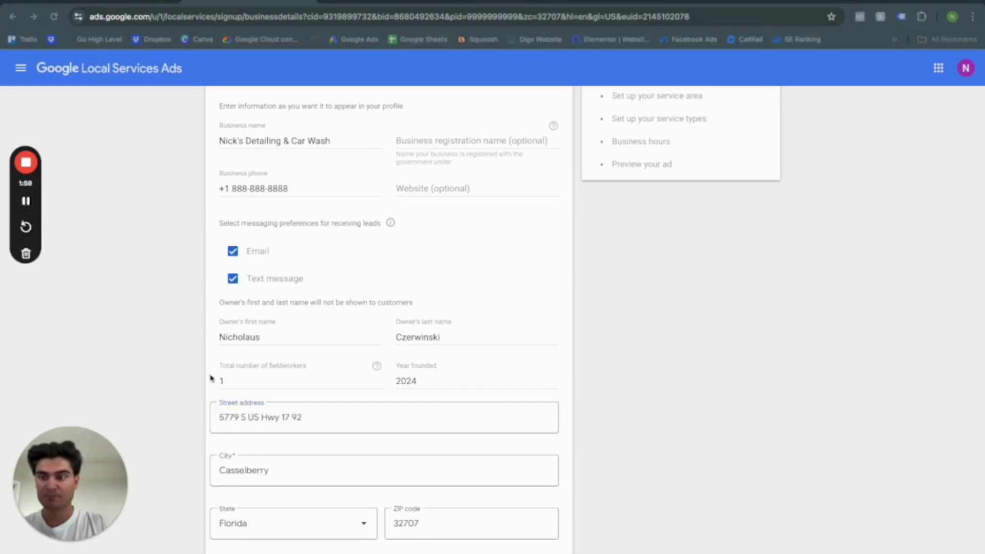
Leave 'No' for customer visits to the location and submit the business details.
{"action": "scroll", "coordinate": [260, 387], "scroll_direction": "down", "scroll_amount": 3}
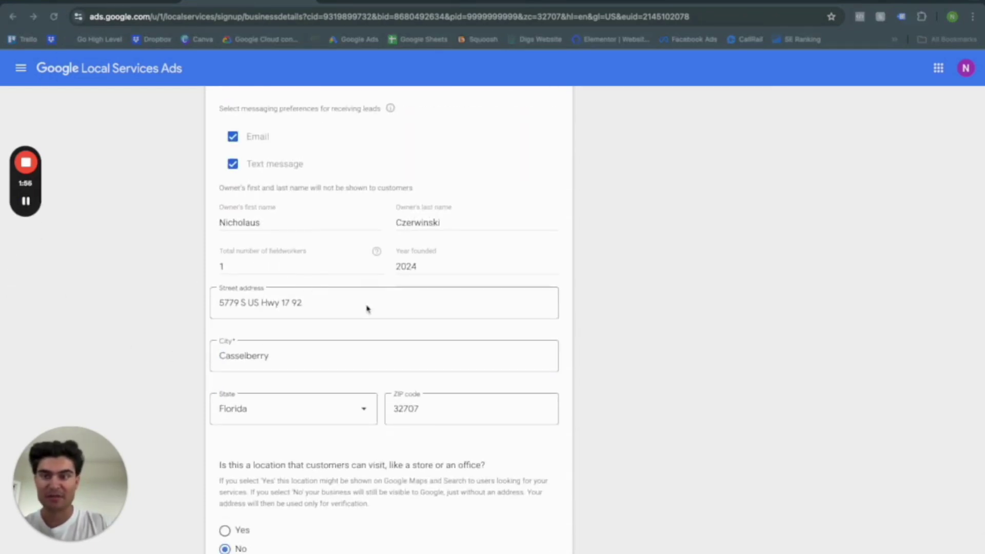
{"action": "scroll", "coordinate": [384, 412], "scroll_direction": "down", "scroll_amount": 1}
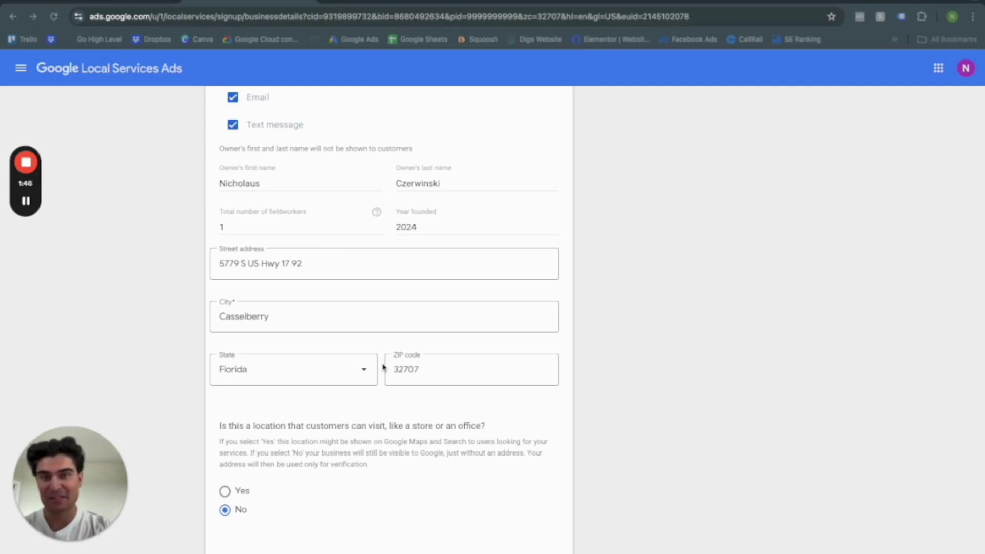
{"action": "scroll", "coordinate": [382, 368], "scroll_direction": "down", "scroll_amount": 1}
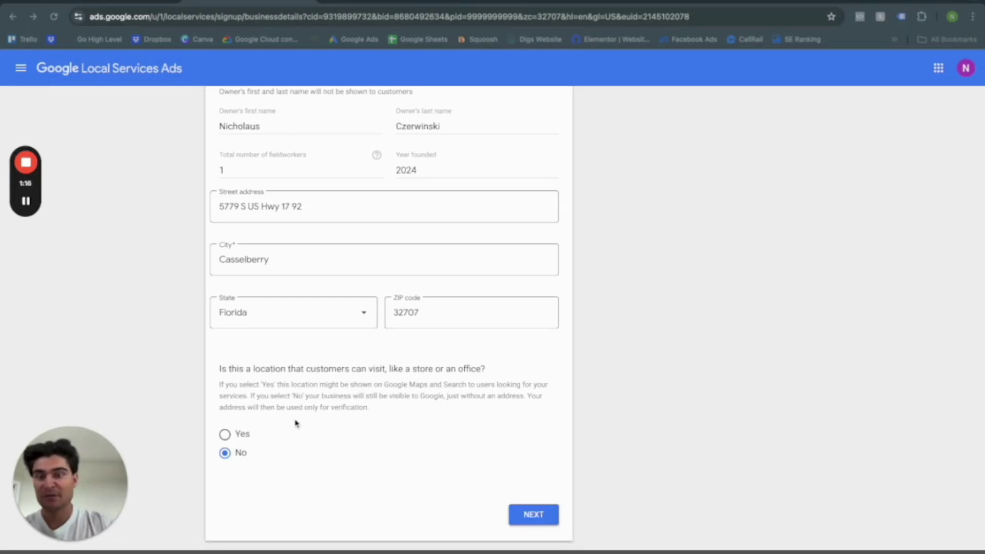
{"action": "left_click", "coordinate": [533, 515]}
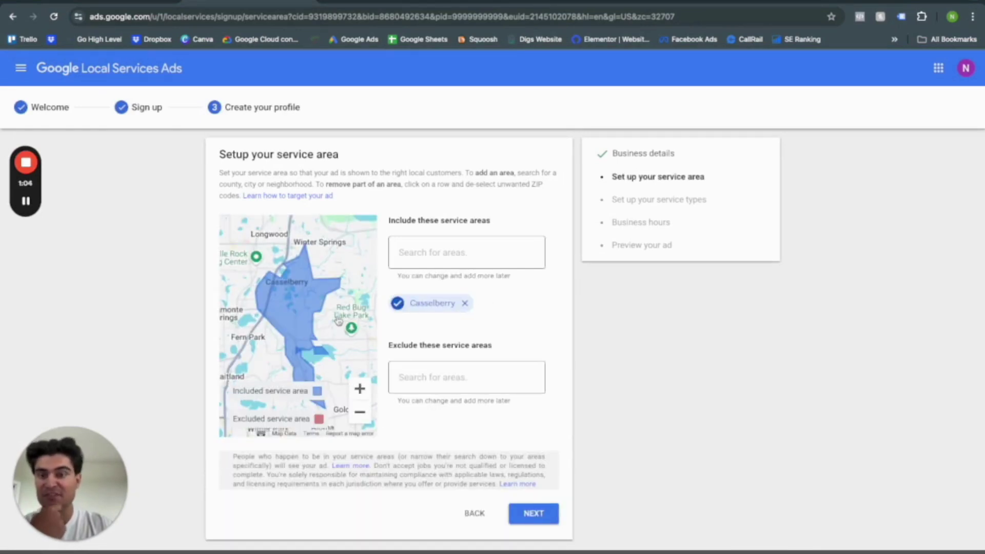
Add Winter Springs and Winter Park, FL as included service areas and continue.
{"action": "left_click", "coordinate": [432, 256]}
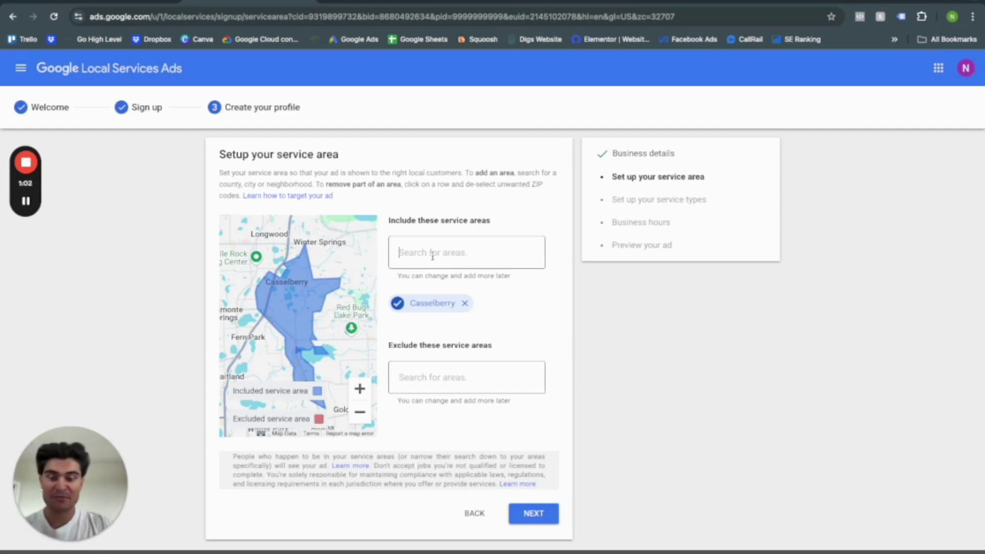
{"action": "type", "text": "winter"}
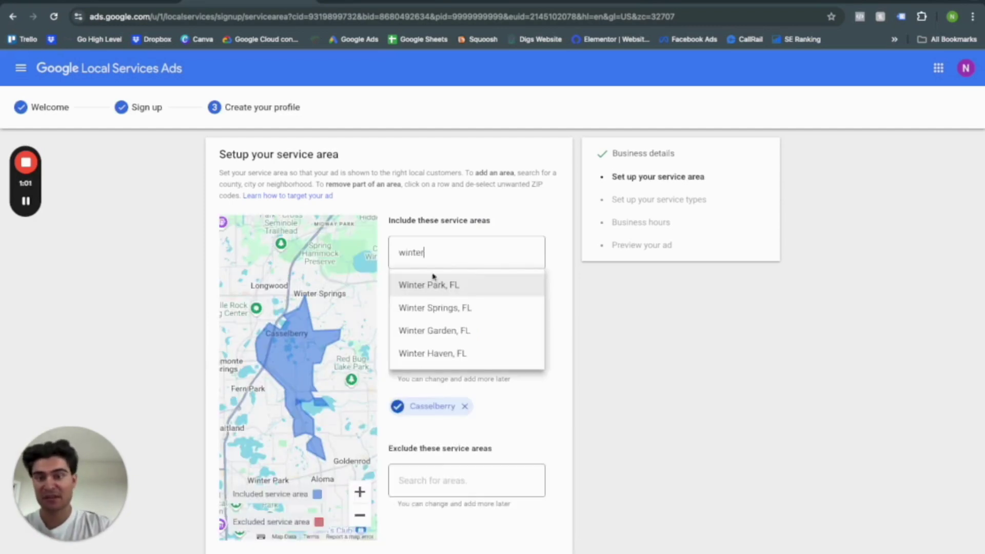
{"action": "left_click", "coordinate": [437, 308]}
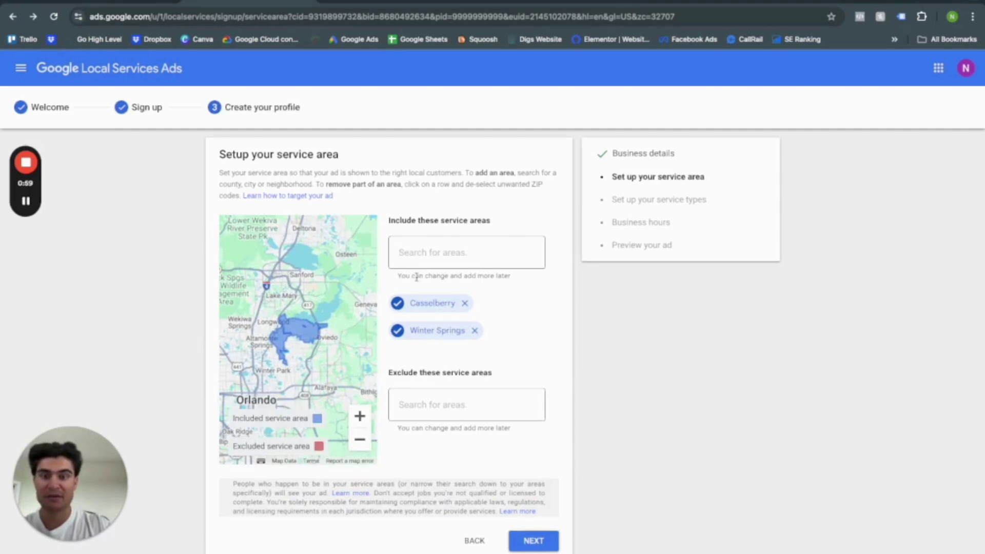
{"action": "type", "text": "winter"}
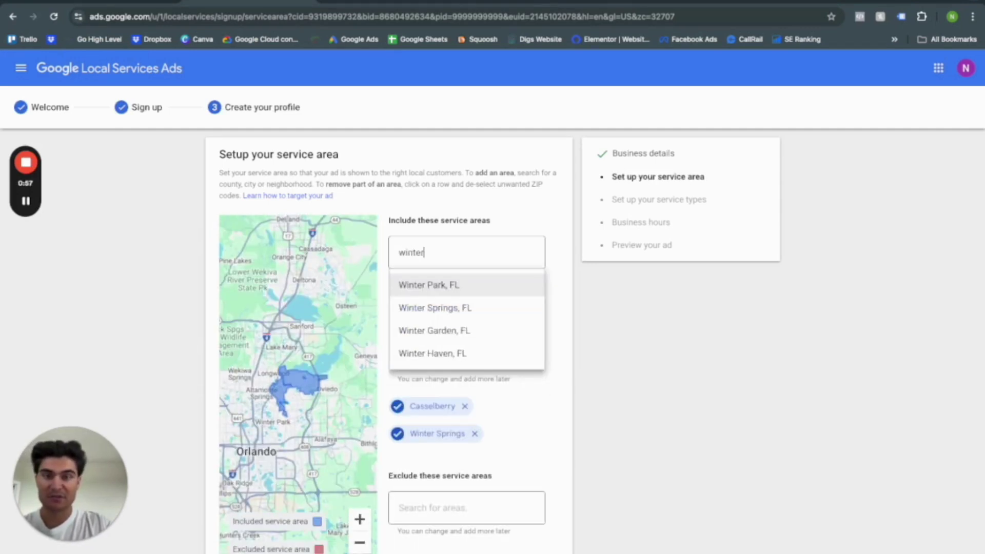
{"action": "left_click", "coordinate": [444, 291]}
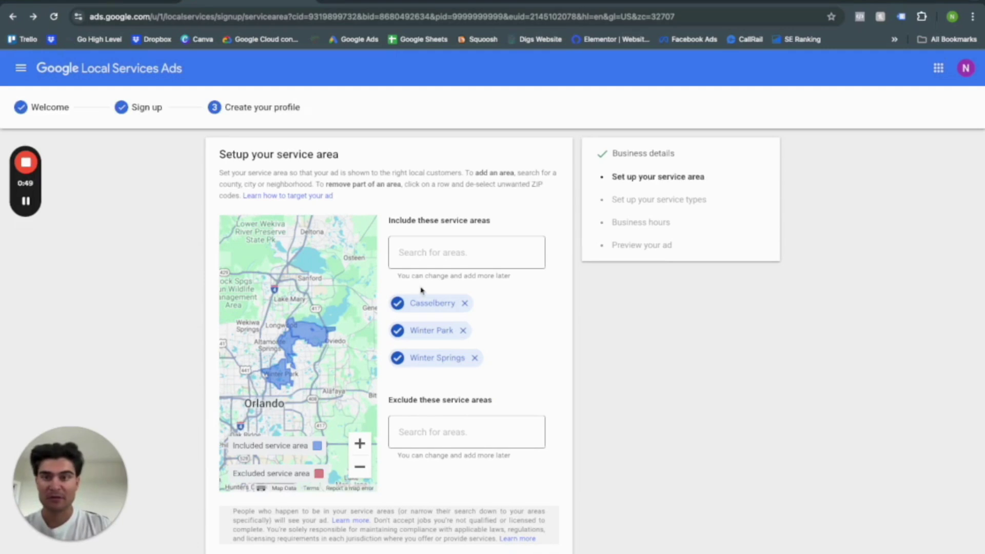
{"action": "scroll", "coordinate": [421, 291], "scroll_direction": "down", "scroll_amount": 1}
{"action": "left_click", "coordinate": [550, 519]}
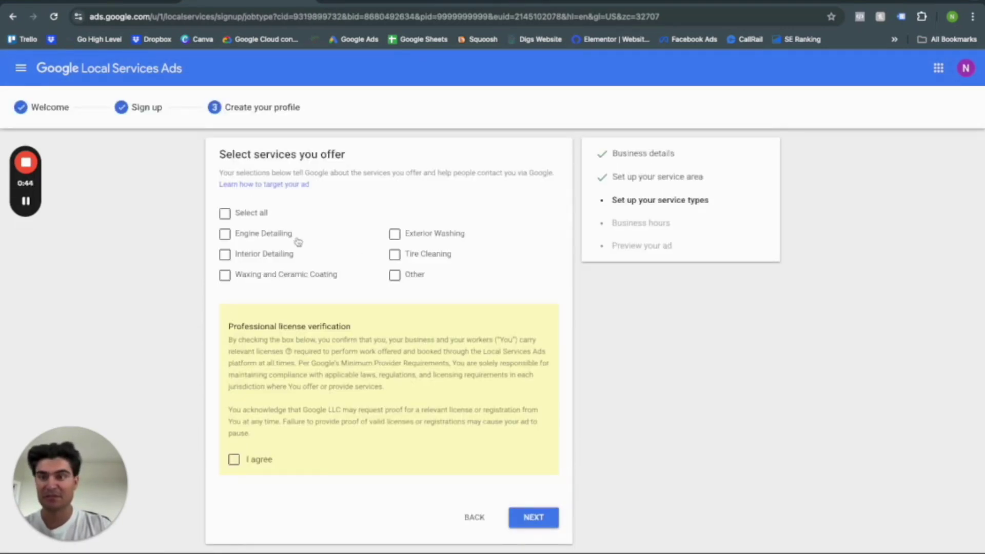
Check Interior Detailing, Waxing and Ceramic Coating, Exterior Washing and Tire Cleaning as offered services.
{"action": "left_click", "coordinate": [225, 254]}
{"action": "left_click", "coordinate": [225, 275]}
{"action": "left_click", "coordinate": [393, 234]}
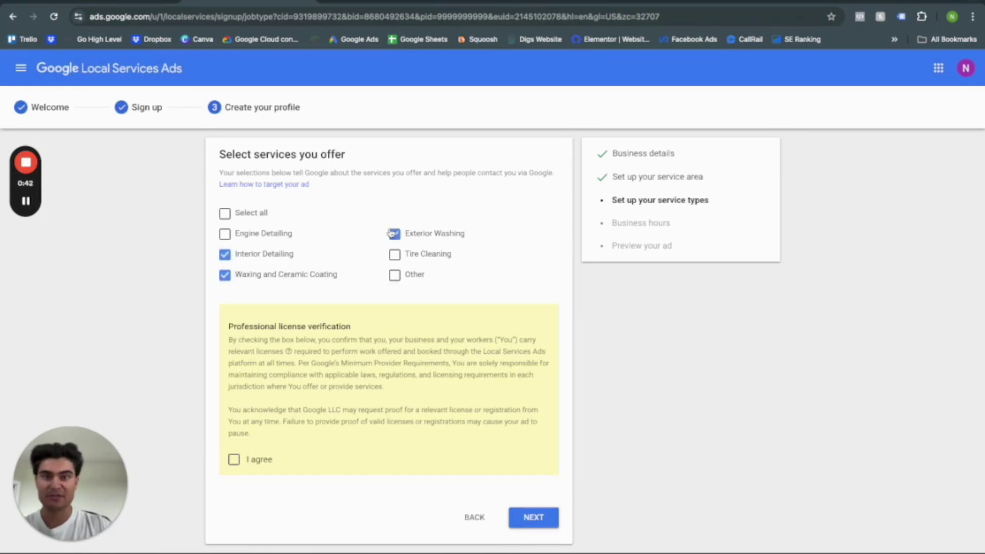
{"action": "left_click", "coordinate": [395, 255]}
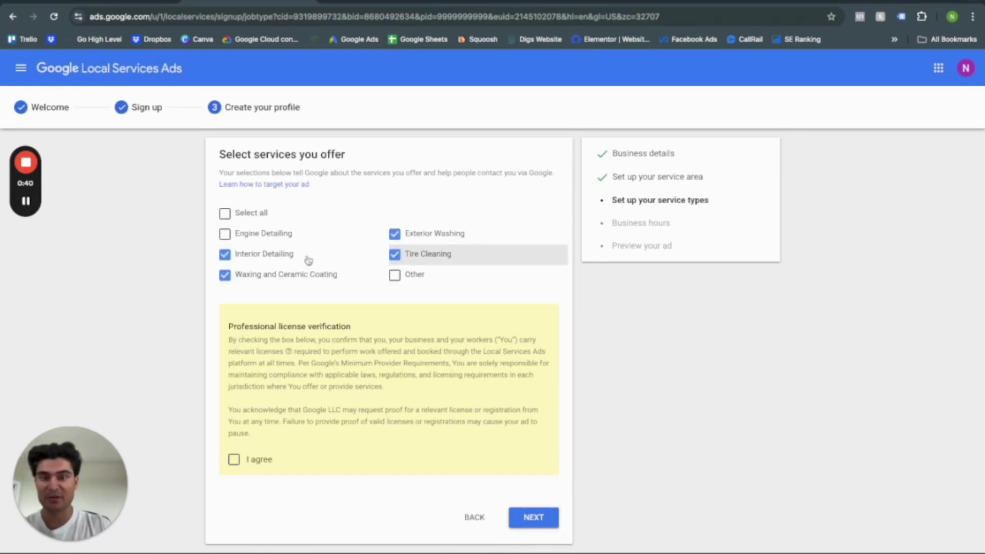
{"action": "scroll", "coordinate": [308, 261], "scroll_direction": "down", "scroll_amount": 1}
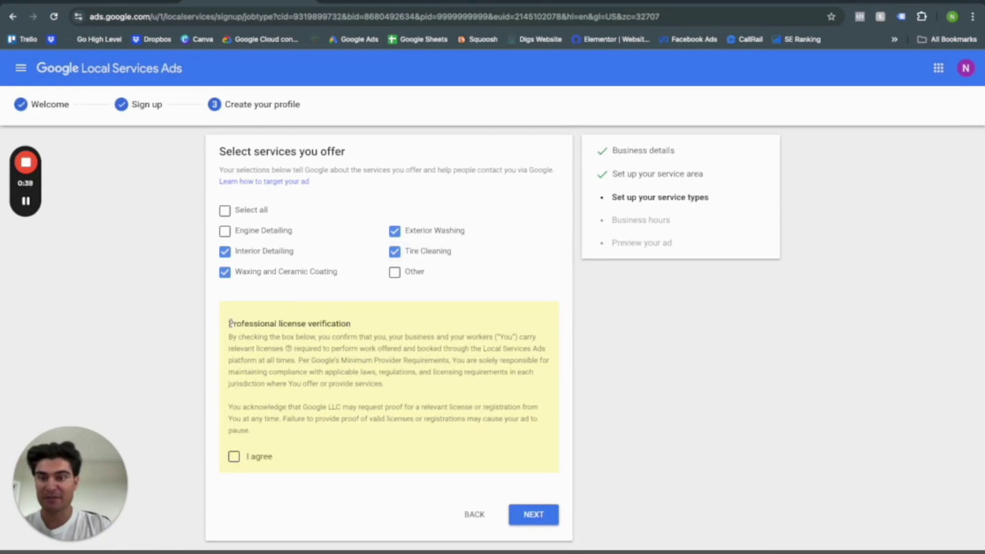
Read the professional license verification notice and tick 'I agree'.
{"action": "left_click_drag", "start_coordinate": [230, 323], "coordinate": [349, 324]}
{"action": "left_click", "coordinate": [350, 339]}
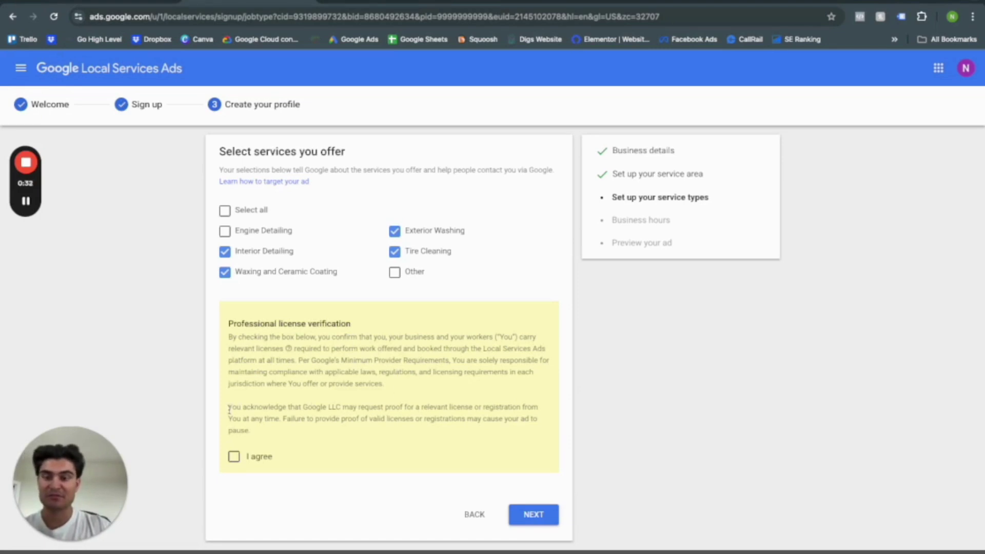
{"action": "left_click_drag", "start_coordinate": [229, 411], "coordinate": [280, 417]}
{"action": "left_click", "coordinate": [299, 418]}
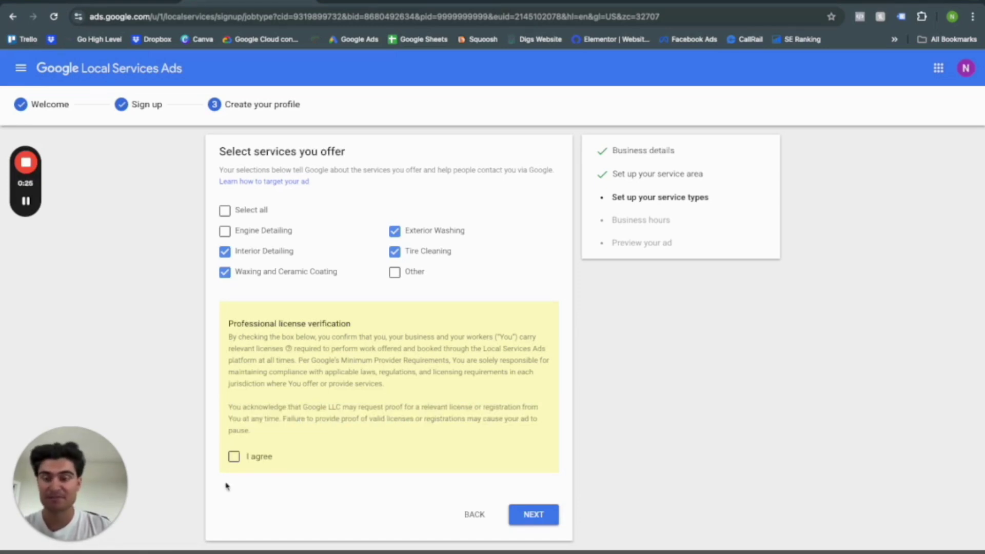
{"action": "left_click", "coordinate": [234, 457]}
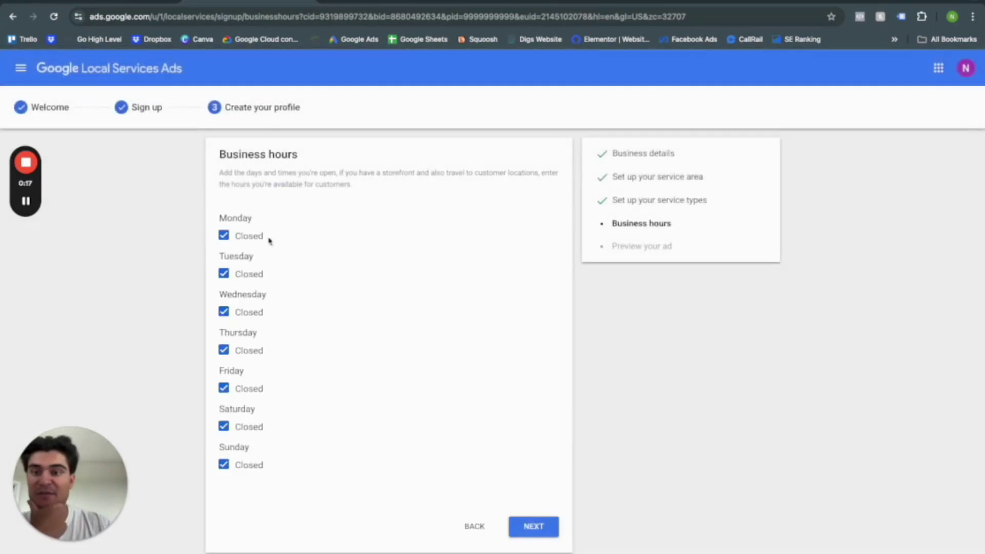
Open Monday to Friday 9:00 AM–6:00 PM, keep weekends closed, and continue to the ad preview.
{"action": "left_click", "coordinate": [224, 235]}
{"action": "left_click", "coordinate": [224, 290]}
{"action": "left_click", "coordinate": [224, 345]}
{"action": "left_click", "coordinate": [224, 399]}
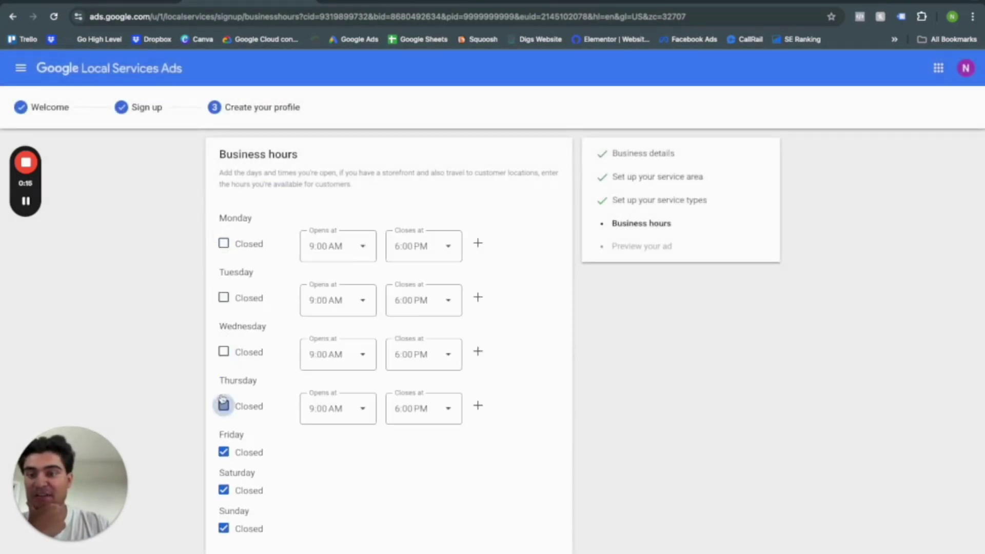
{"action": "left_click", "coordinate": [224, 452]}
{"action": "left_click", "coordinate": [223, 507]}
{"action": "left_click", "coordinate": [224, 506]}
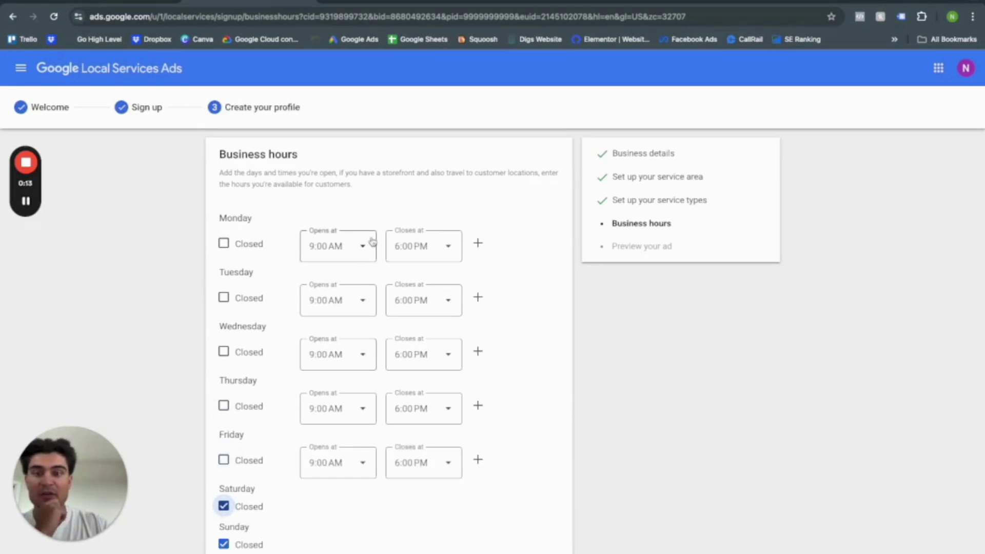
{"action": "left_click", "coordinate": [442, 254]}
{"action": "left_click", "coordinate": [305, 276]}
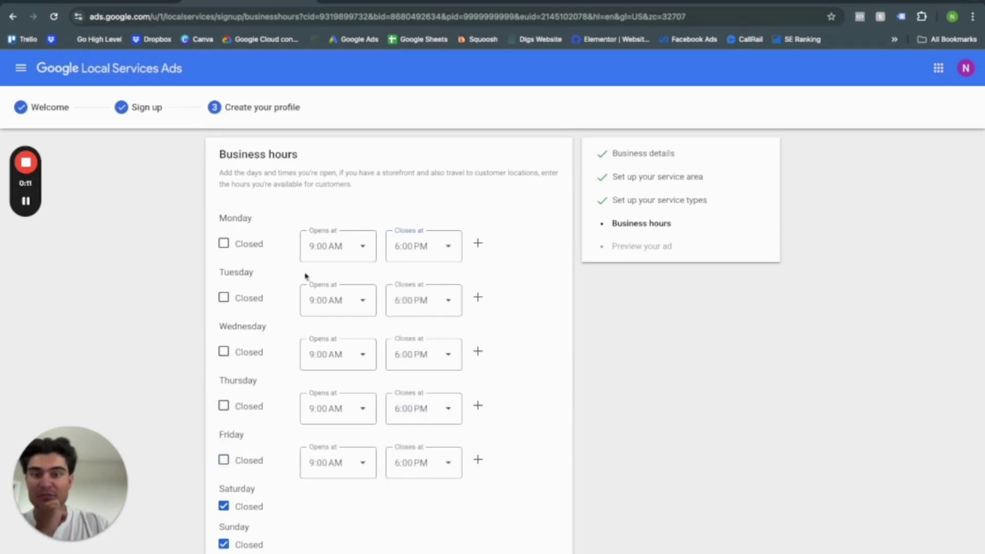
{"action": "scroll", "coordinate": [469, 323], "scroll_direction": "down", "scroll_amount": 1}
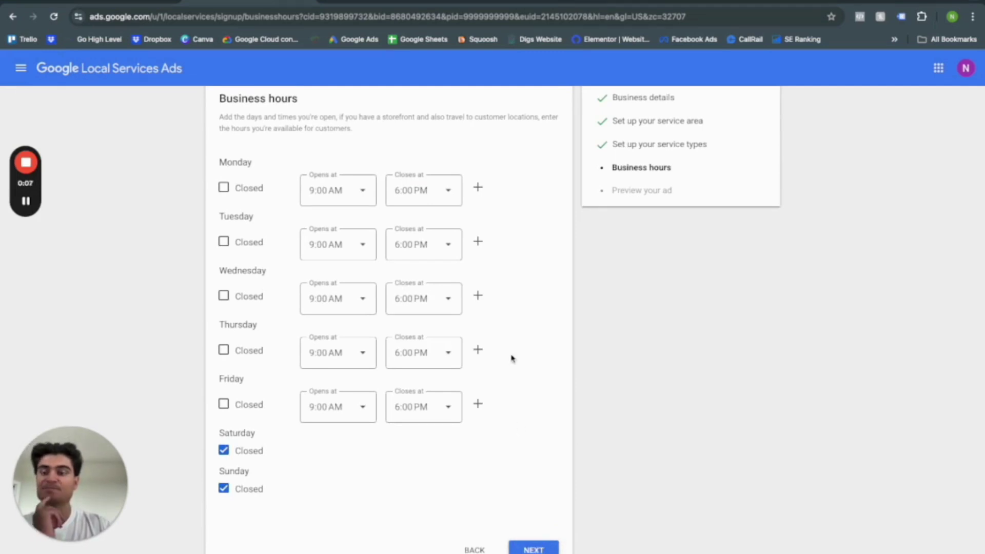
{"action": "left_click", "coordinate": [534, 549]}
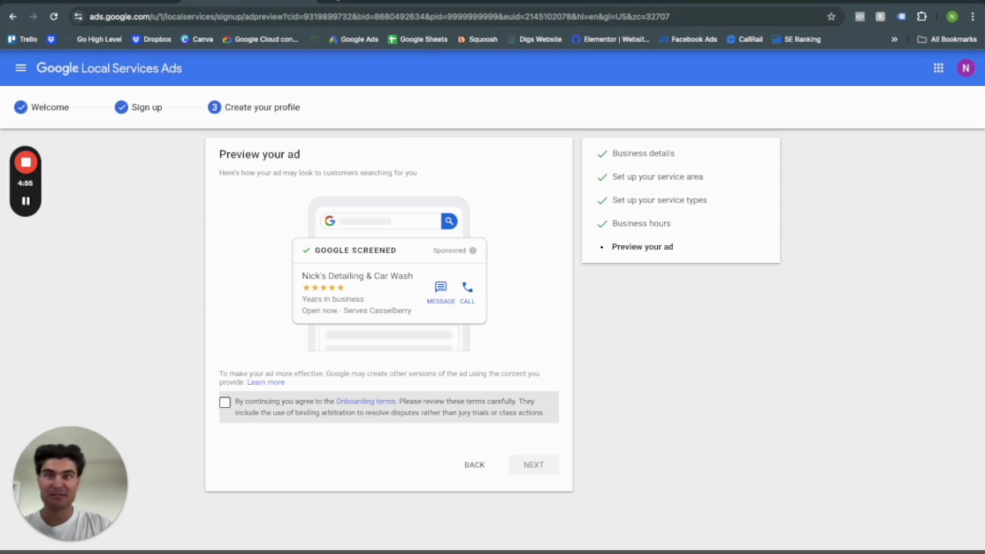
{"action": "key", "text": "ctrl+t"}
Search Google for 'car wash near me' and browse the sponsored Casselberry car wash listings.
{"action": "type", "text": "wash"}
{"action": "key", "text": "BackSpace"}
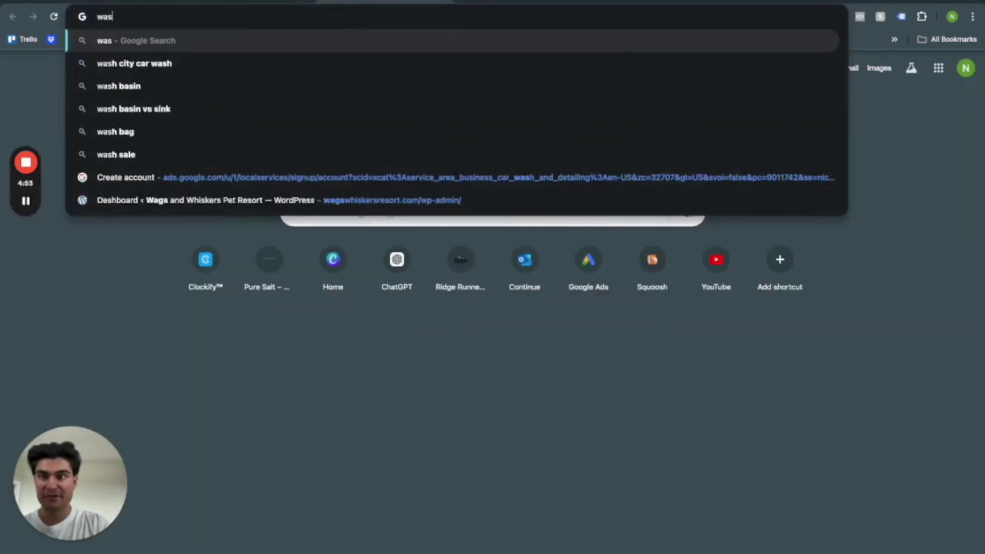
{"action": "key", "text": "BackSpace"}
{"action": "type", "text": "g"}
{"action": "key", "text": "BackSpace"}
{"action": "key", "text": "BackSpace"}
{"action": "key", "text": "BackSpace"}
{"action": "type", "text": "car w"}
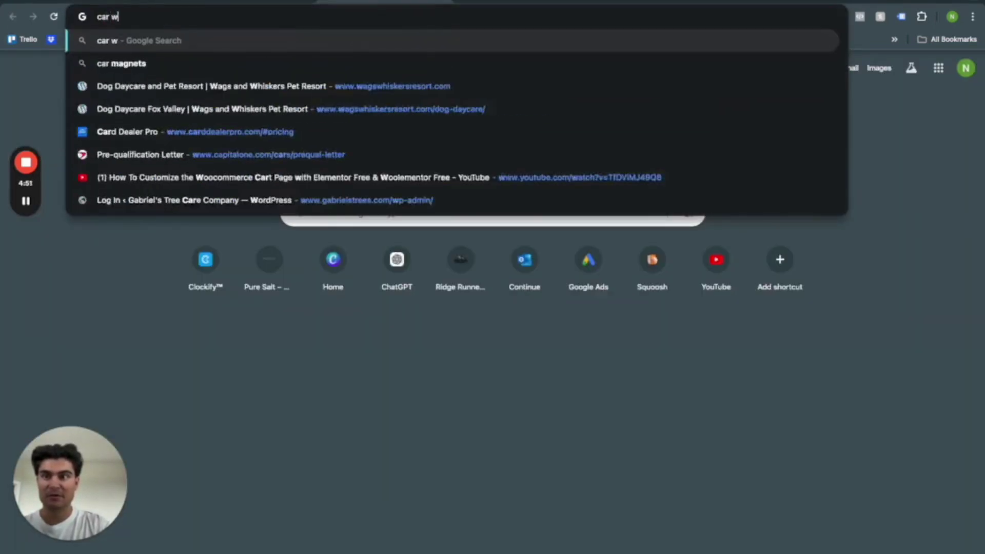
{"action": "type", "text": "ash near me"}
{"action": "key", "text": "Return"}
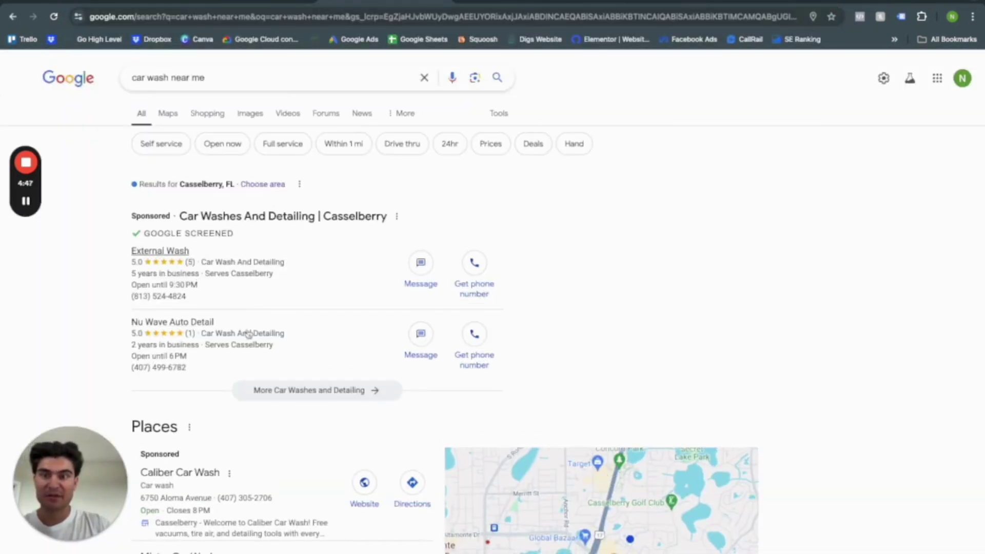
{"action": "scroll", "coordinate": [272, 237], "scroll_direction": "down", "scroll_amount": 10}
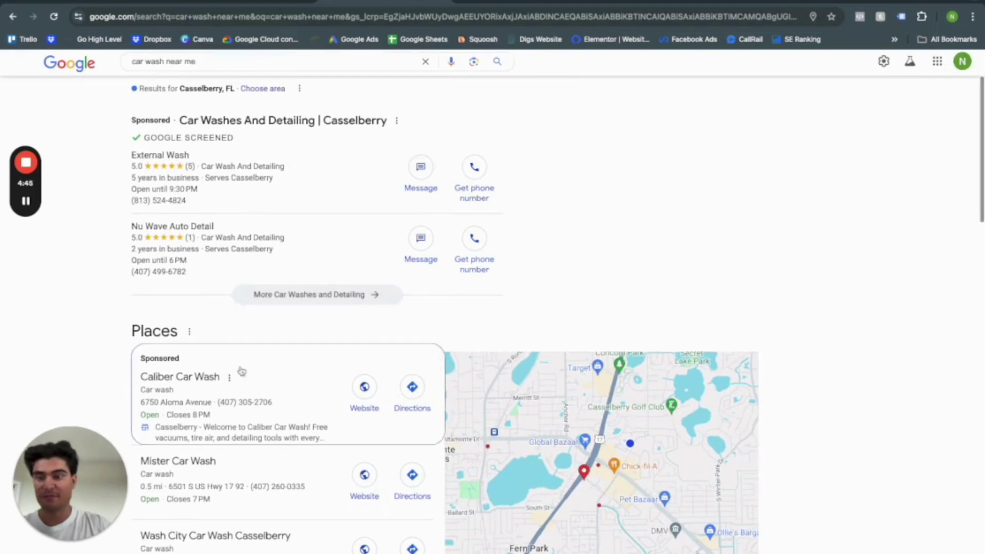
{"action": "scroll", "coordinate": [235, 454], "scroll_direction": "down", "scroll_amount": 18}
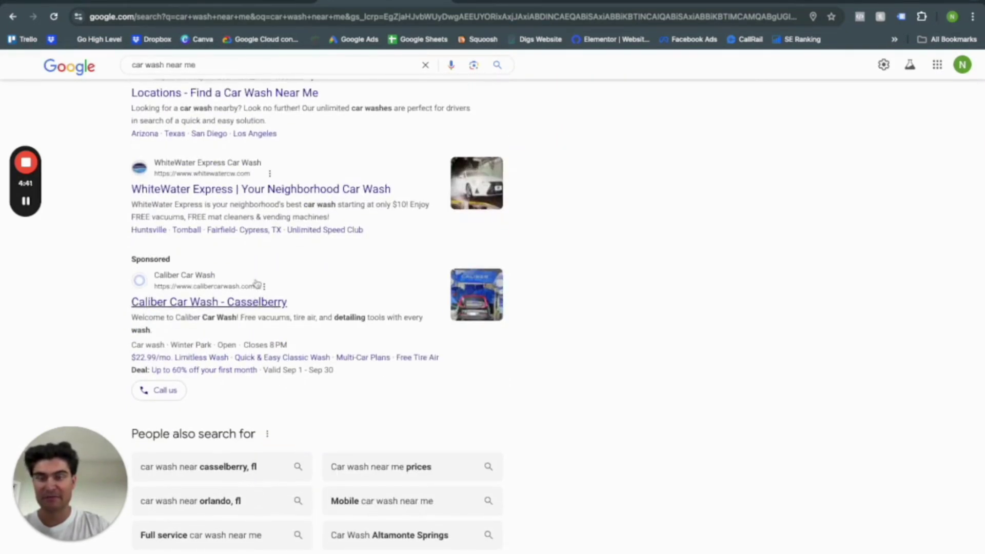
{"action": "scroll", "coordinate": [253, 293], "scroll_direction": "up", "scroll_amount": 20}
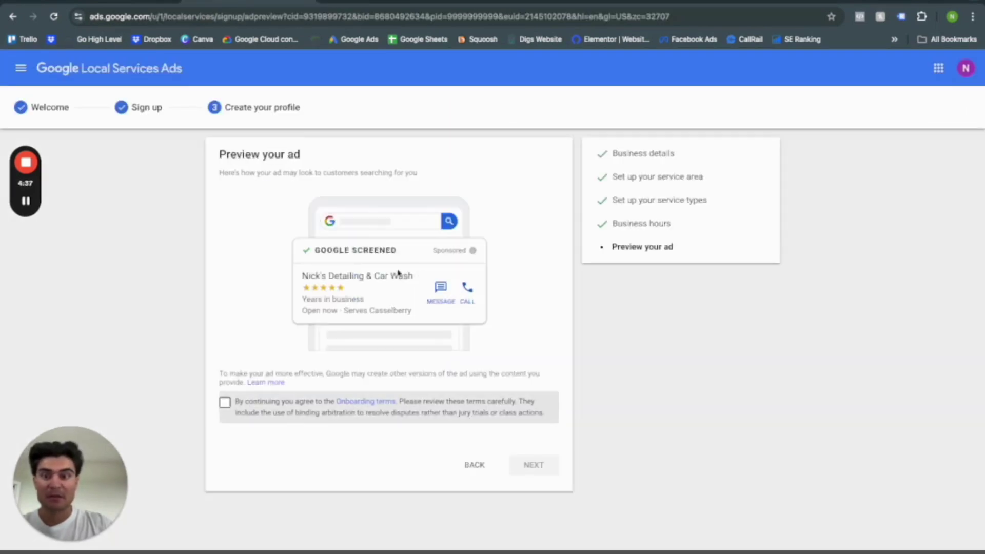
Accept the onboarding terms and submit the ad preview to complete profile setup.
{"action": "left_click", "coordinate": [226, 404]}
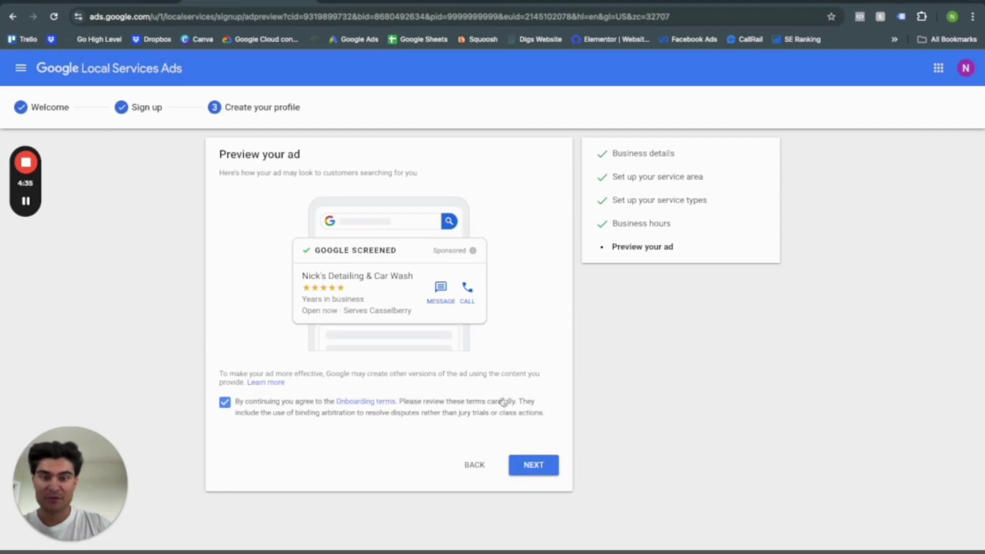
{"action": "left_click", "coordinate": [541, 463]}
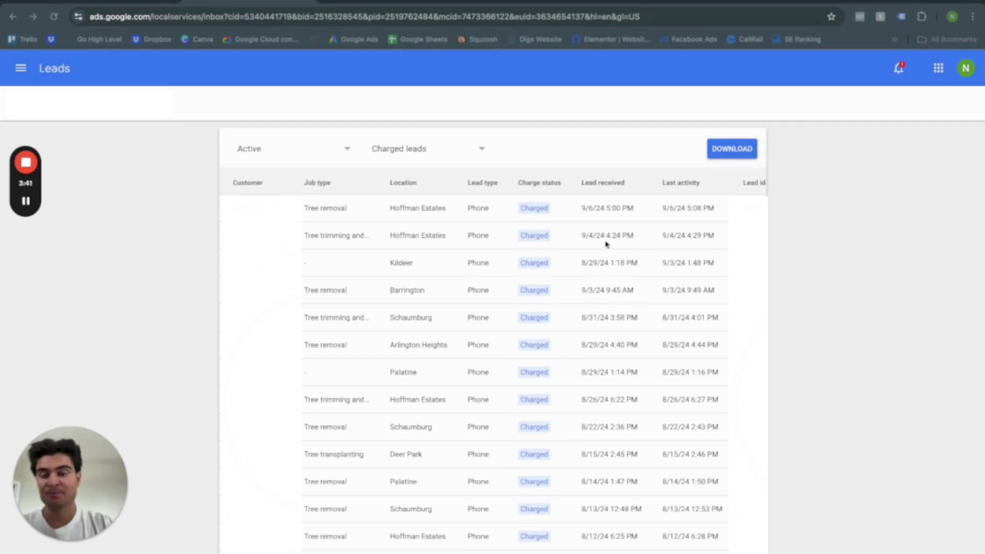
Expand the Charged leads dropdown above the Leads table.
{"action": "left_click", "coordinate": [446, 149]}
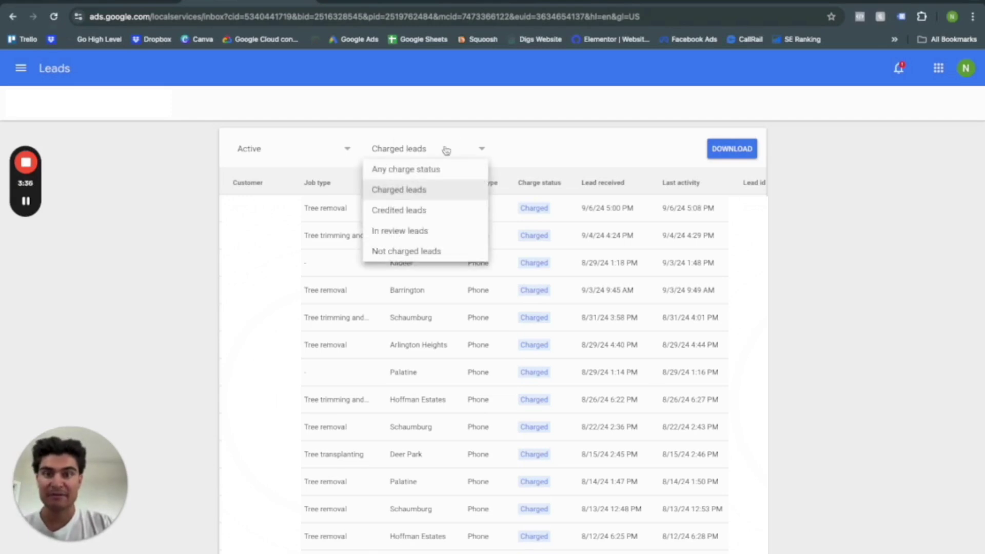
Switch the leads list to Not charged leads and scan the phone leads shown.
{"action": "left_click", "coordinate": [403, 248]}
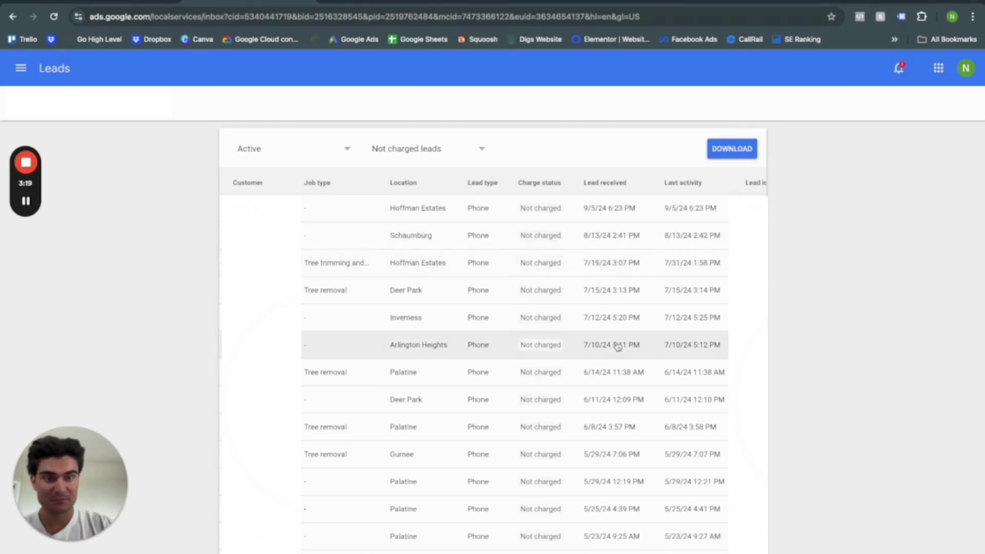
{"action": "scroll", "coordinate": [618, 347], "scroll_direction": "down", "scroll_amount": 1}
{"action": "scroll", "coordinate": [618, 347], "scroll_direction": "up", "scroll_amount": 1}
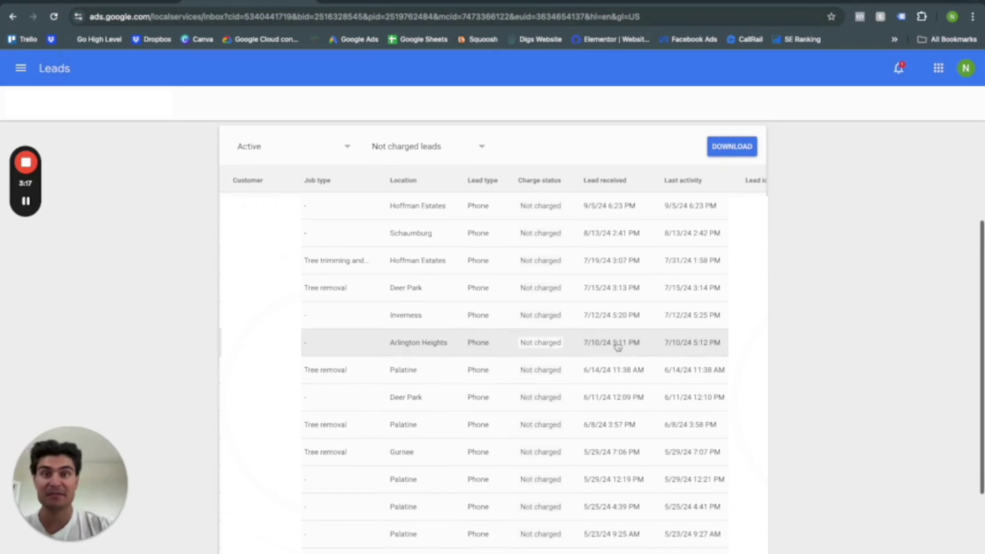